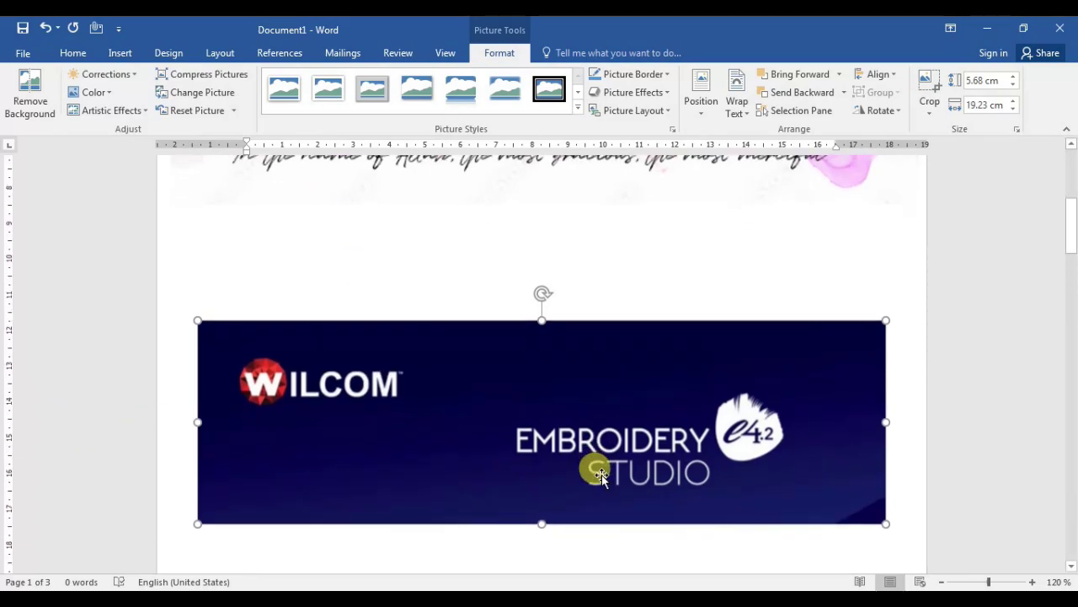
- Look over the calligraphy picture and the Wilcom Embroidery Studio e4.2 banner on the document's first page
click(669, 236)
scroll(674, 250, up, 4)
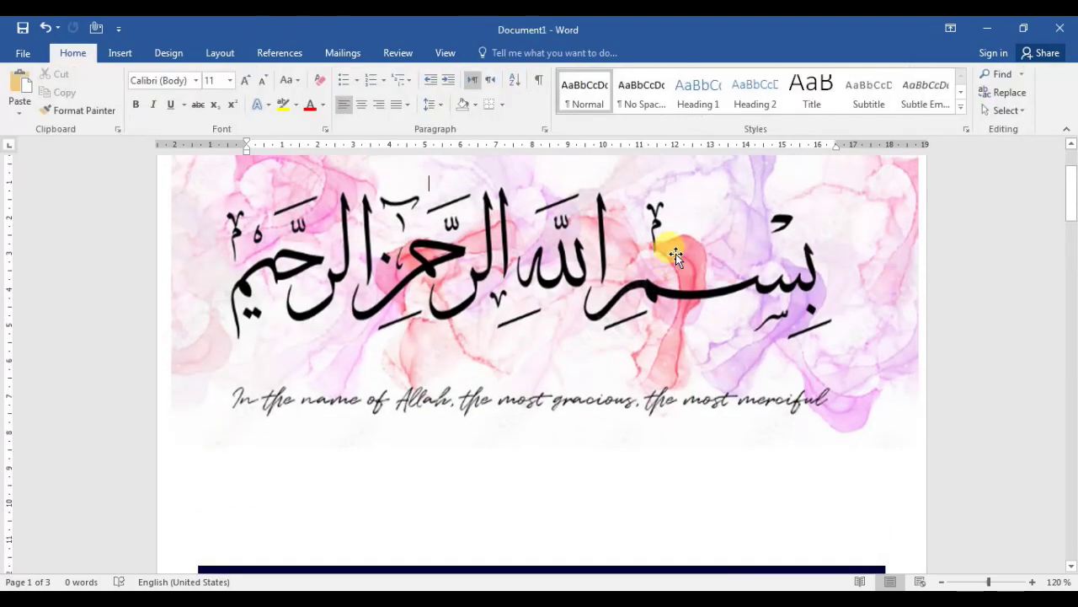
scroll(674, 379, down, 2)
scroll(674, 412, down, 3)
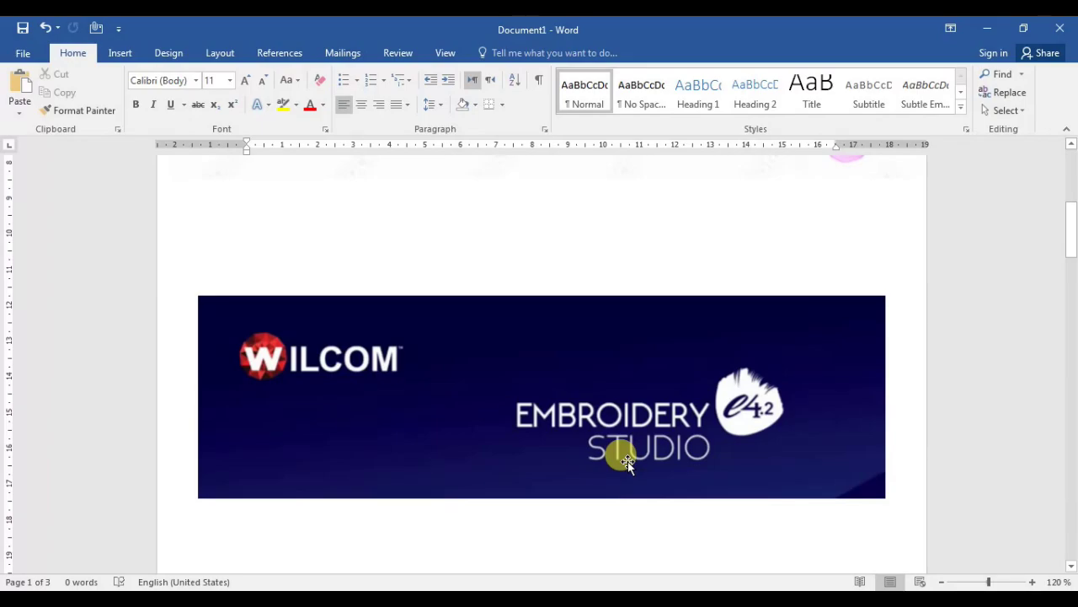
scroll(792, 503, down, 1)
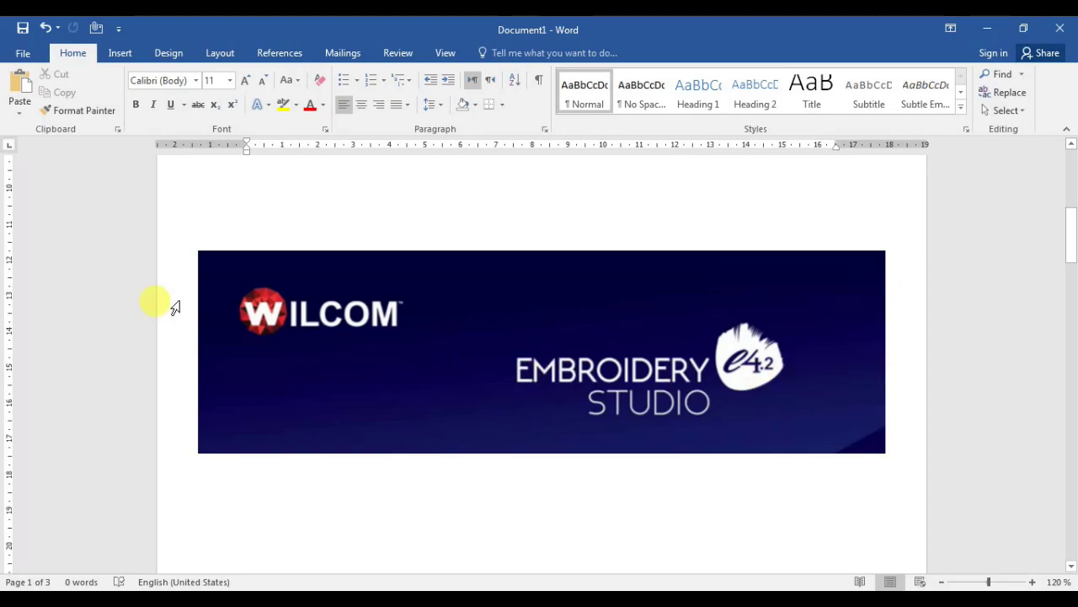
scroll(462, 375, up, 1)
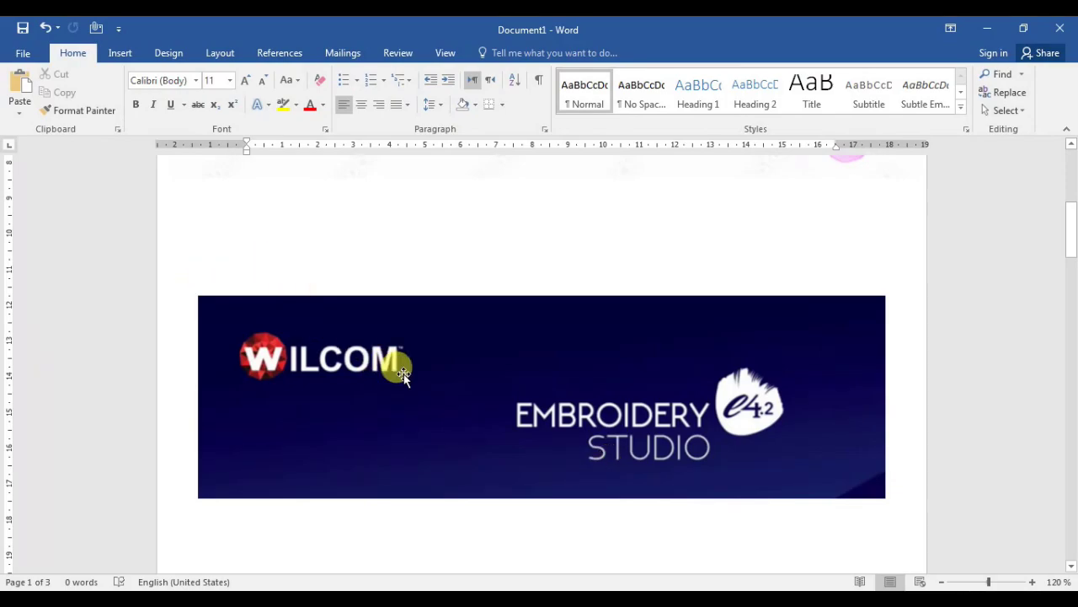
scroll(599, 394, down, 2)
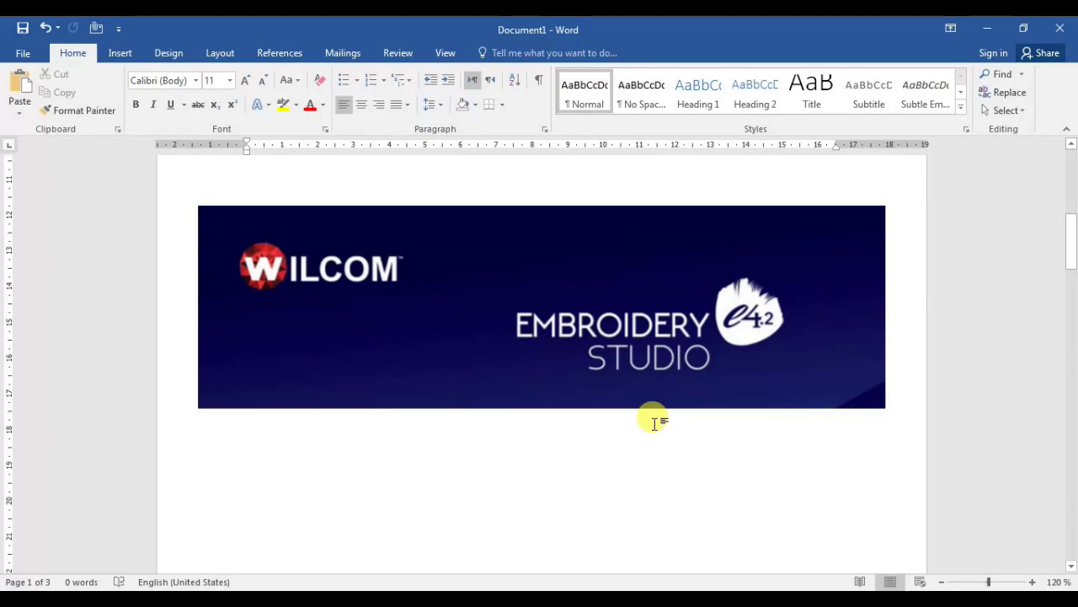
- Review the minimum and recommended PC specifications in the System requirements section on page 2, and return to the Wilcom banner
scroll(655, 423, down, 10)
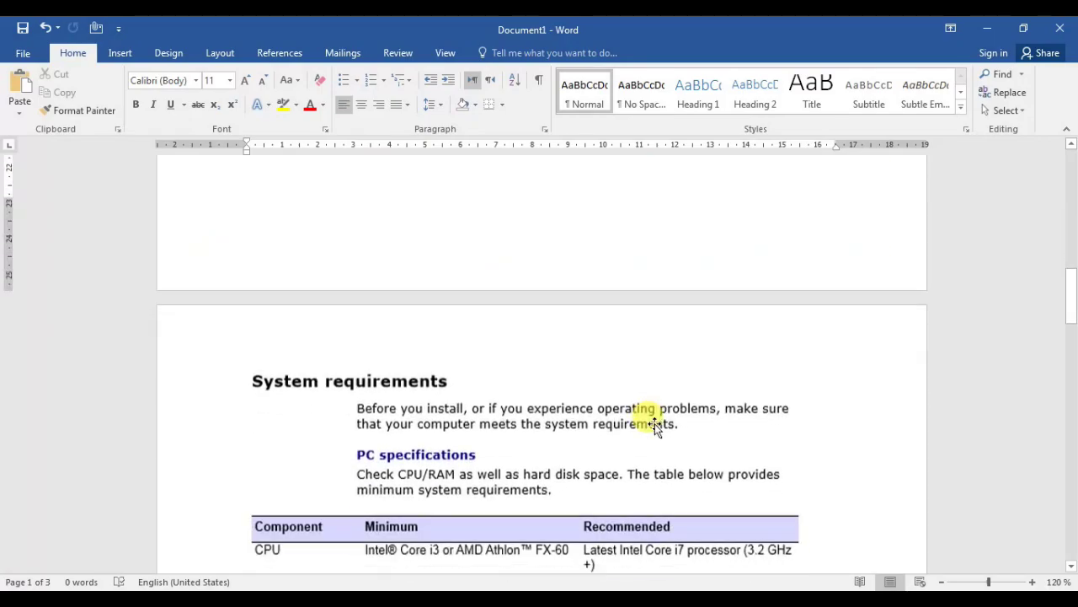
scroll(655, 423, down, 4)
scroll(655, 423, down, 3)
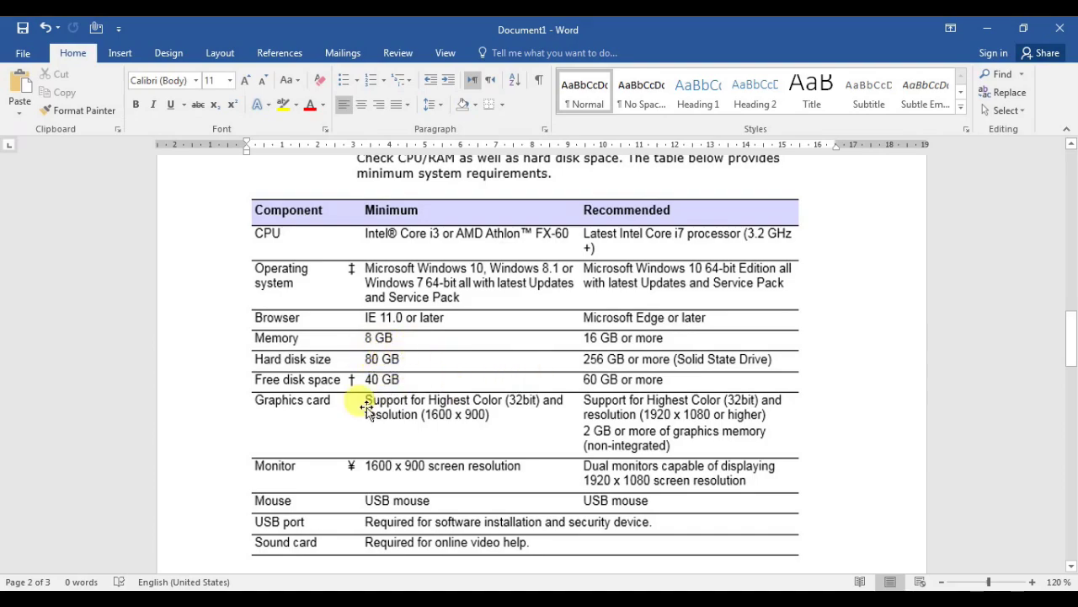
scroll(356, 404, down, 1)
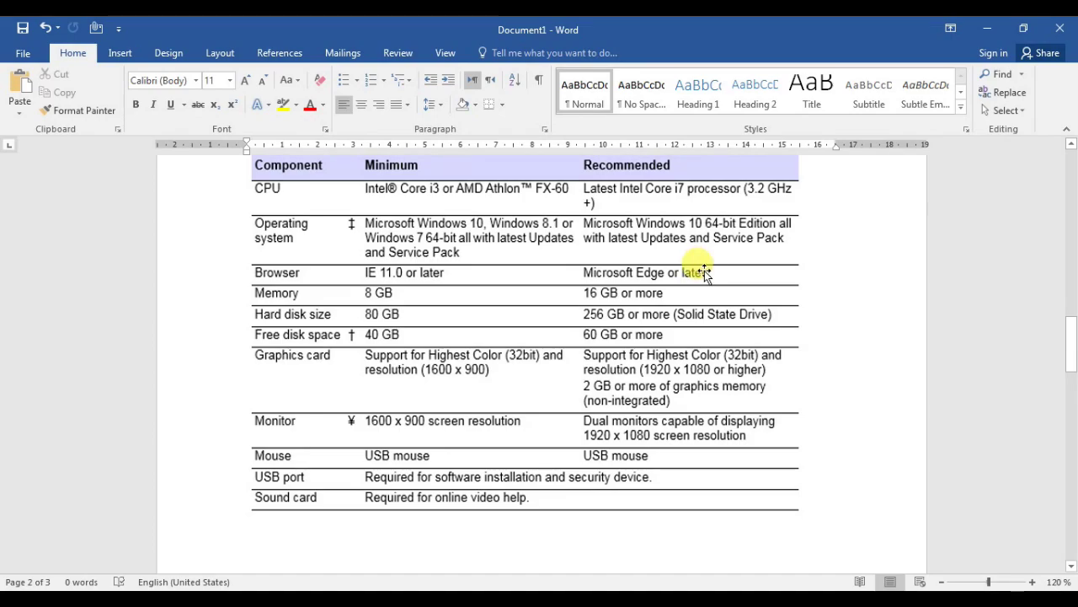
scroll(602, 349, down, 1)
scroll(617, 366, up, 1)
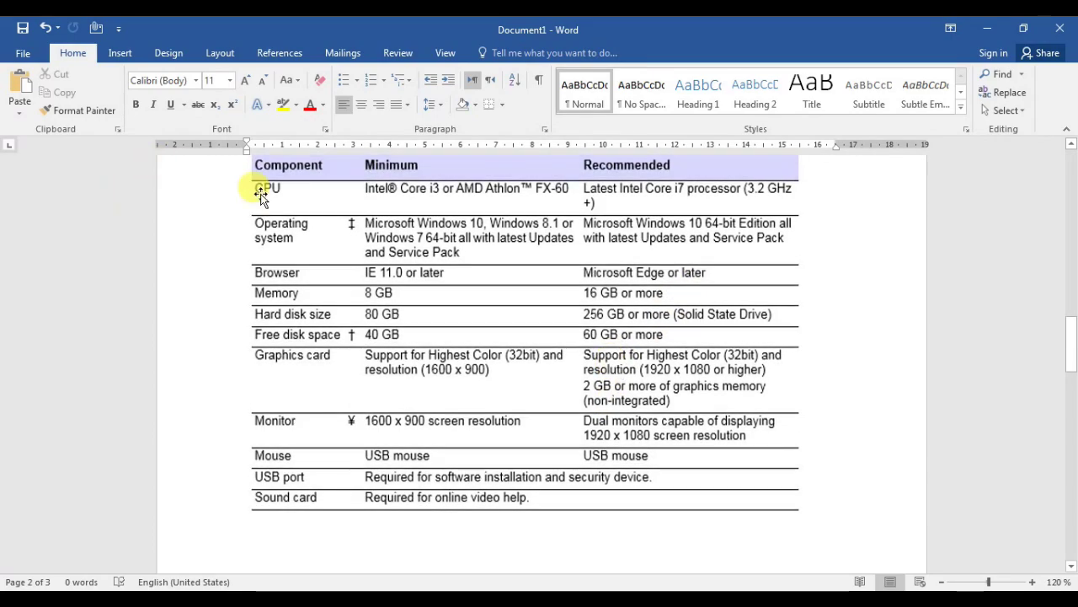
scroll(558, 281, up, 1)
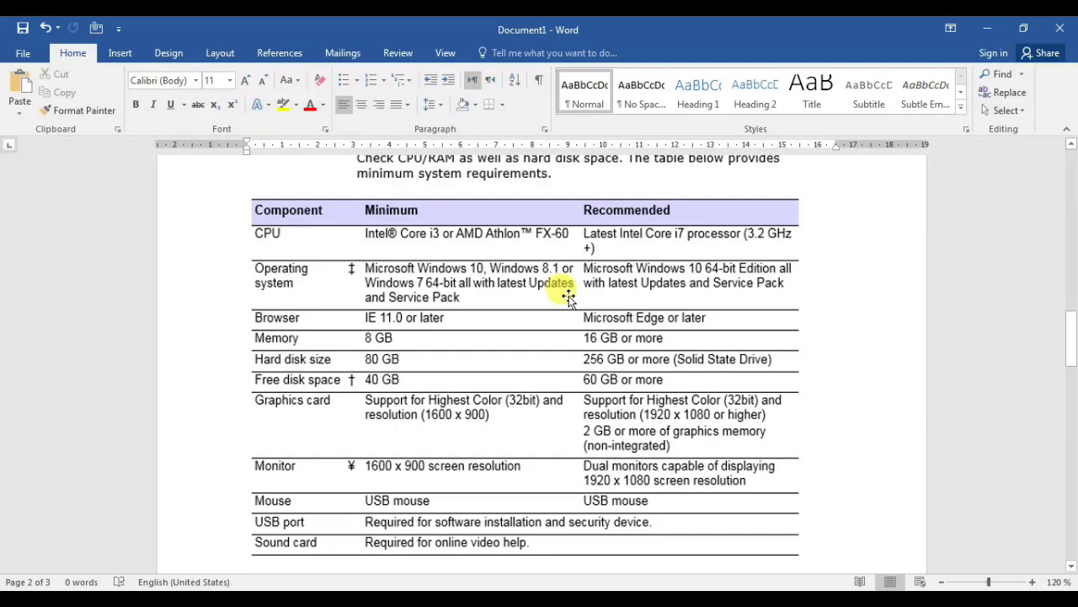
scroll(565, 295, up, 10)
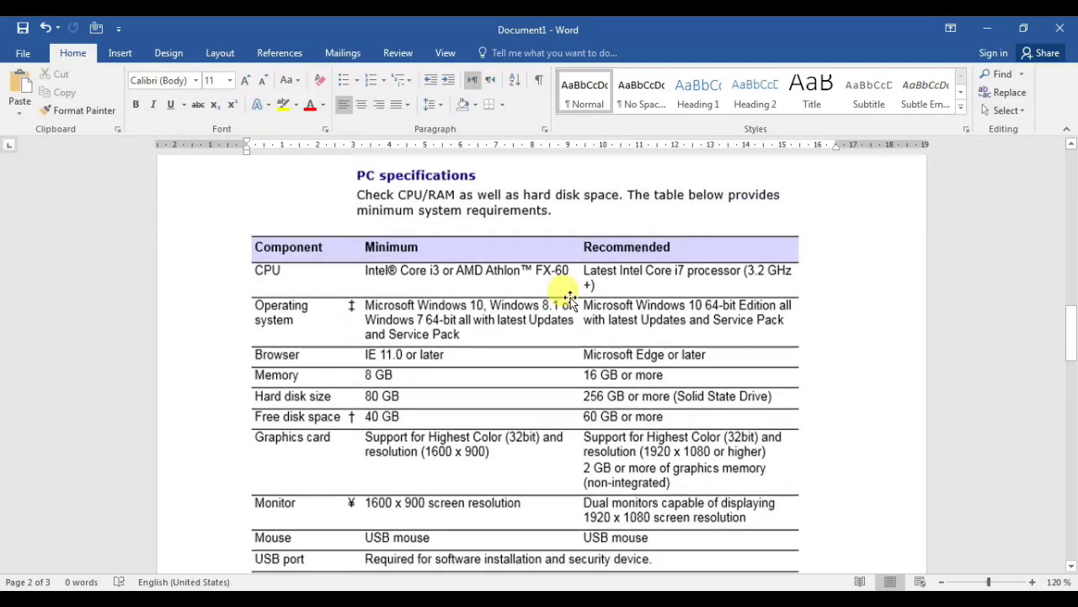
scroll(558, 301, up, 15)
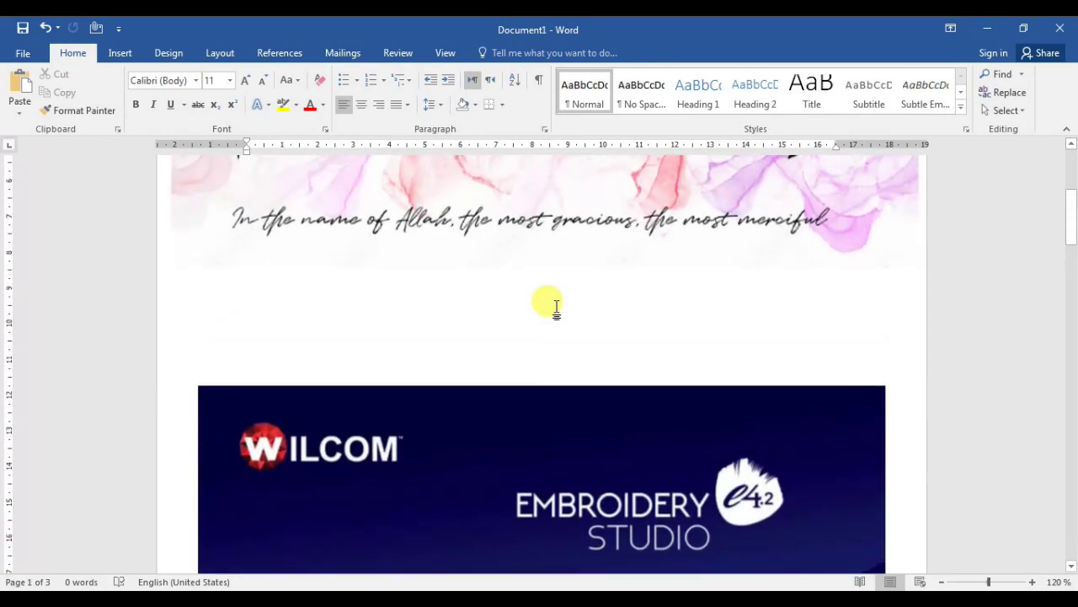
scroll(556, 310, down, 3)
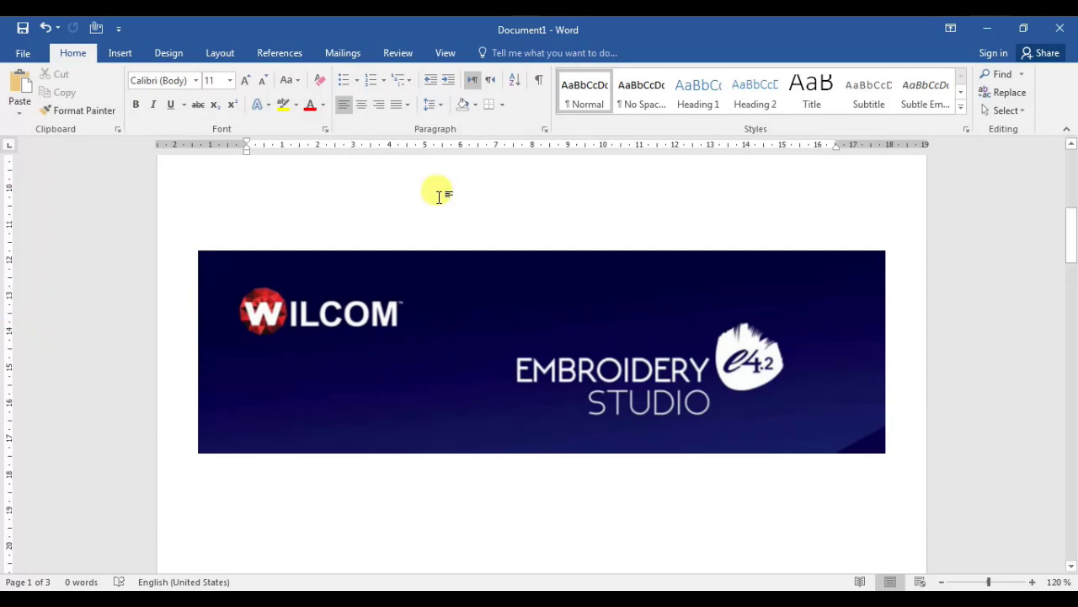
- Minimize the document and look over the desktop's Wilcom and CorelDRAW shortcuts, the six training module folders and the Assignment folder
click(987, 30)
click(84, 64)
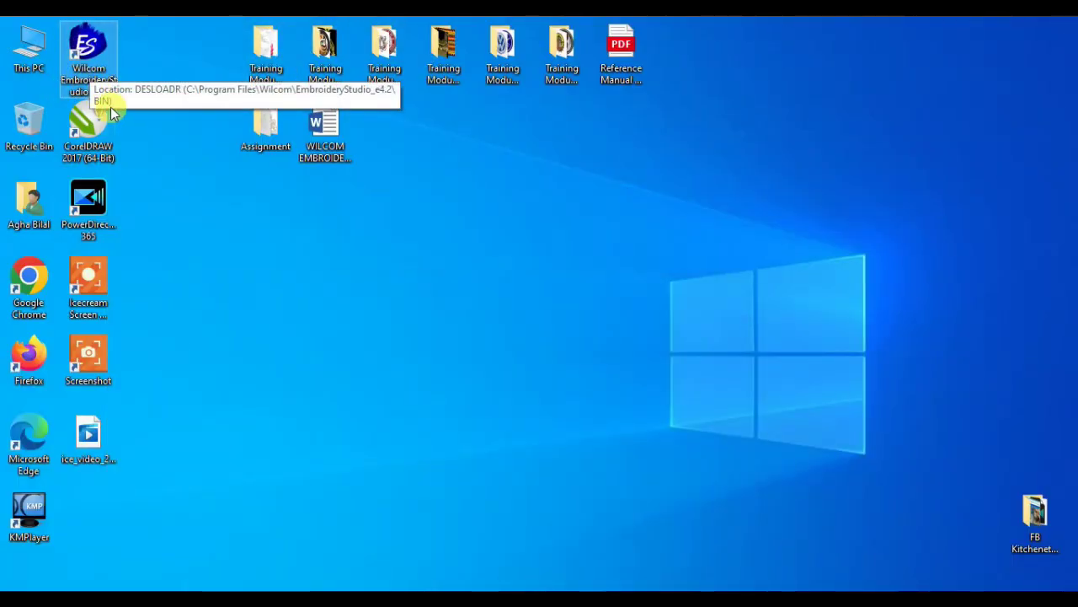
click(91, 160)
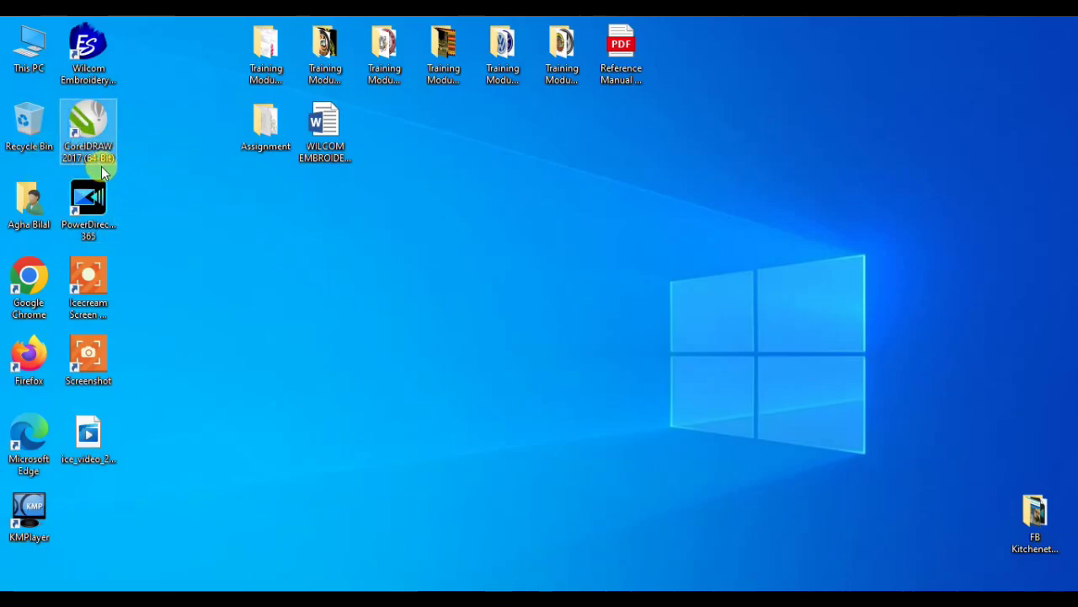
drag(210, 18, 589, 96)
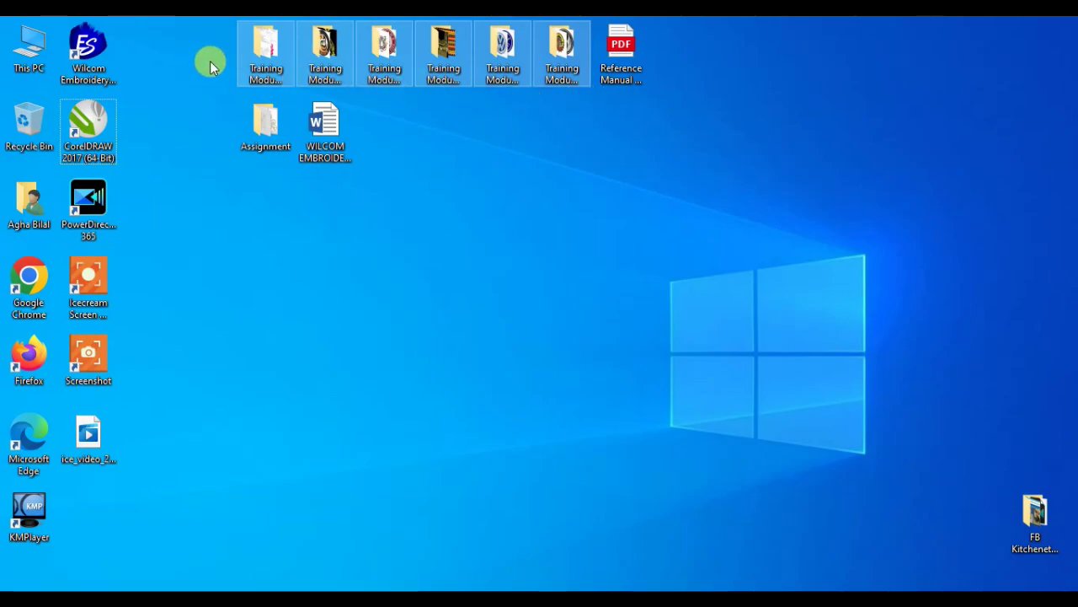
click(209, 25)
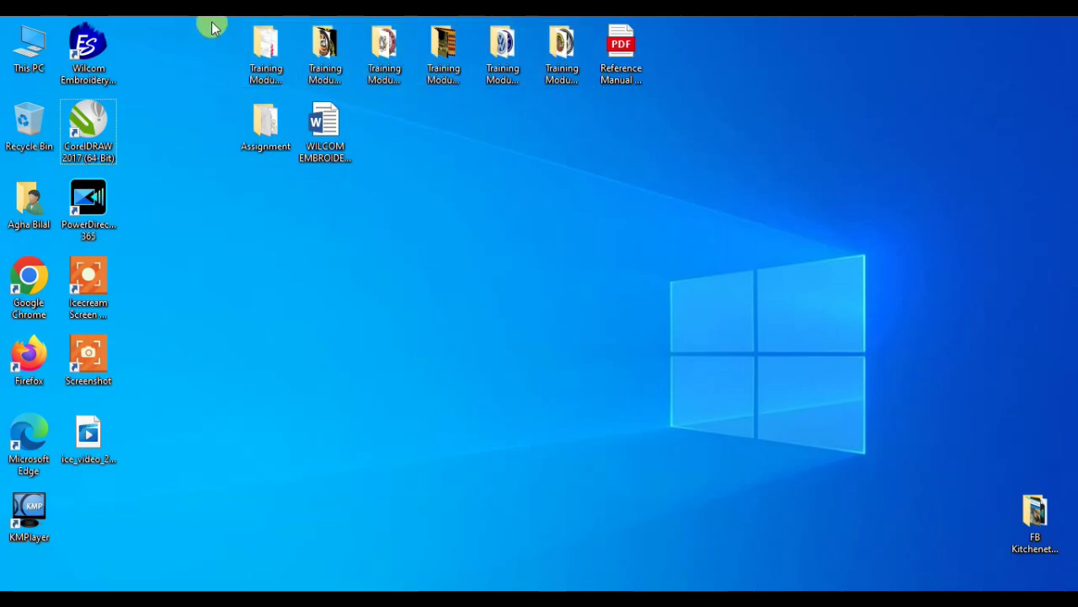
drag(194, 19, 582, 93)
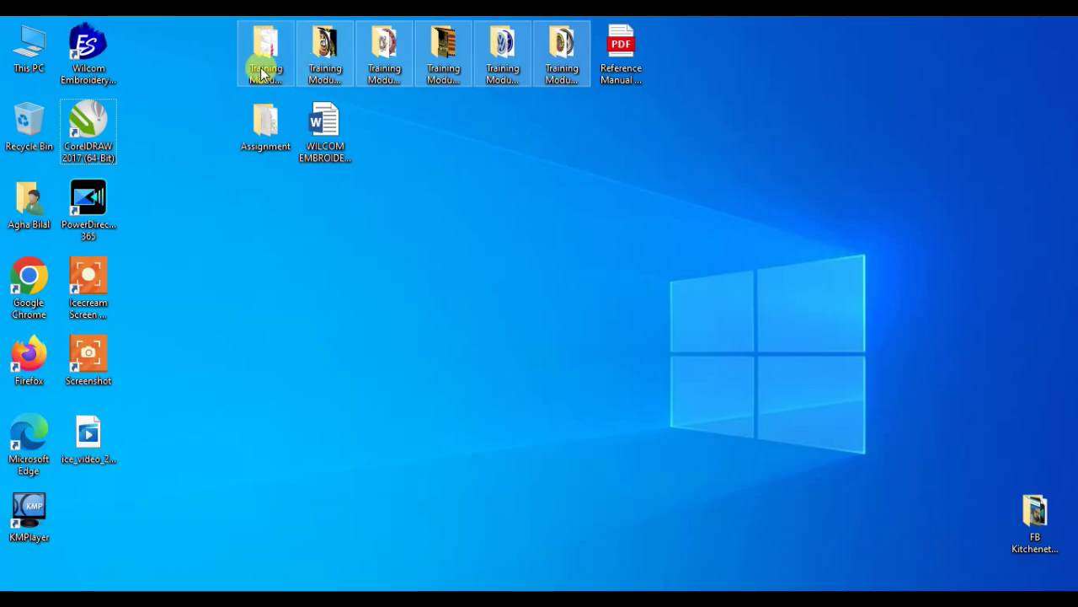
mouse_move(268, 71)
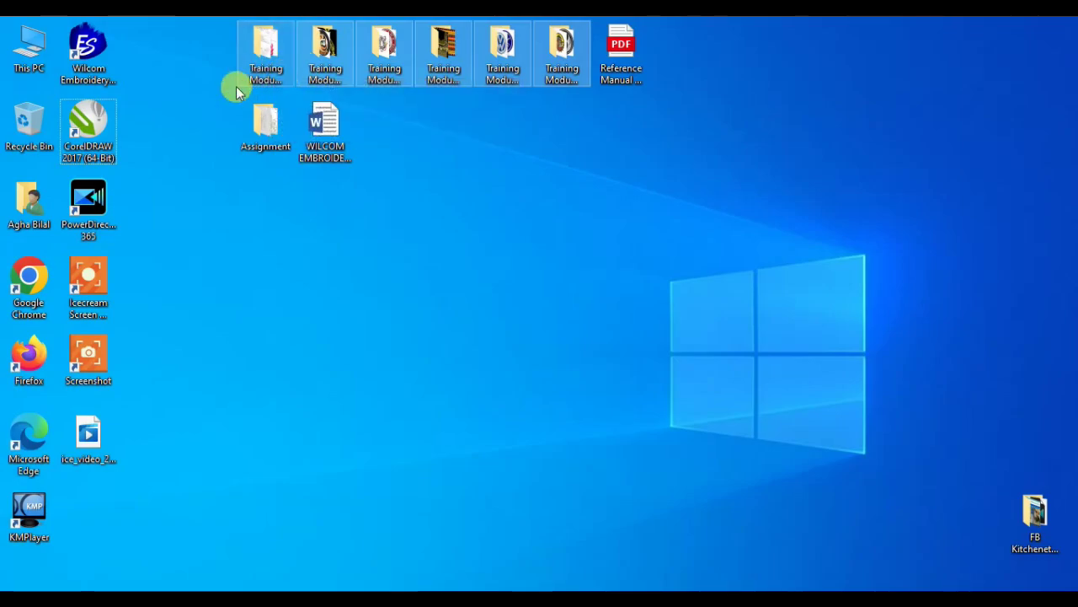
click(253, 120)
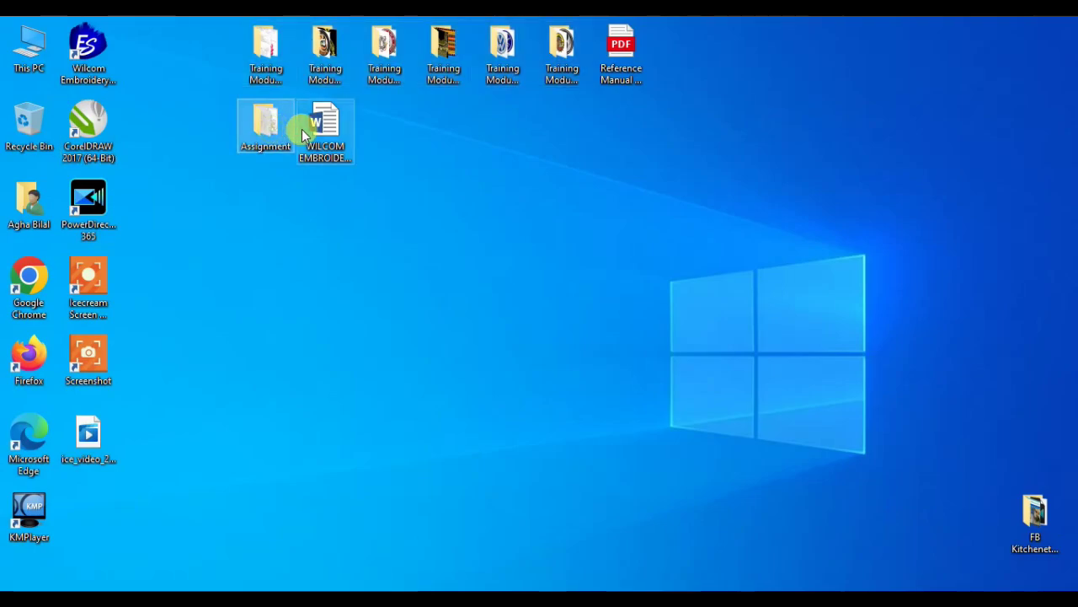
click(88, 51)
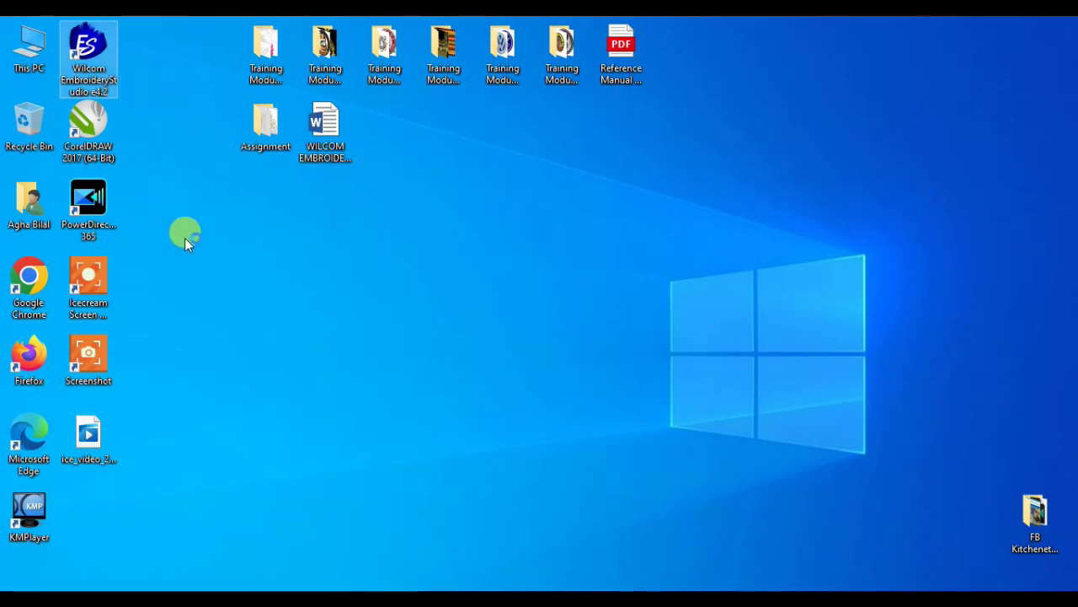
- Run dxdiag, check the computer's system and display details, and close the DirectX Diagnostic Tool
key(super+r)
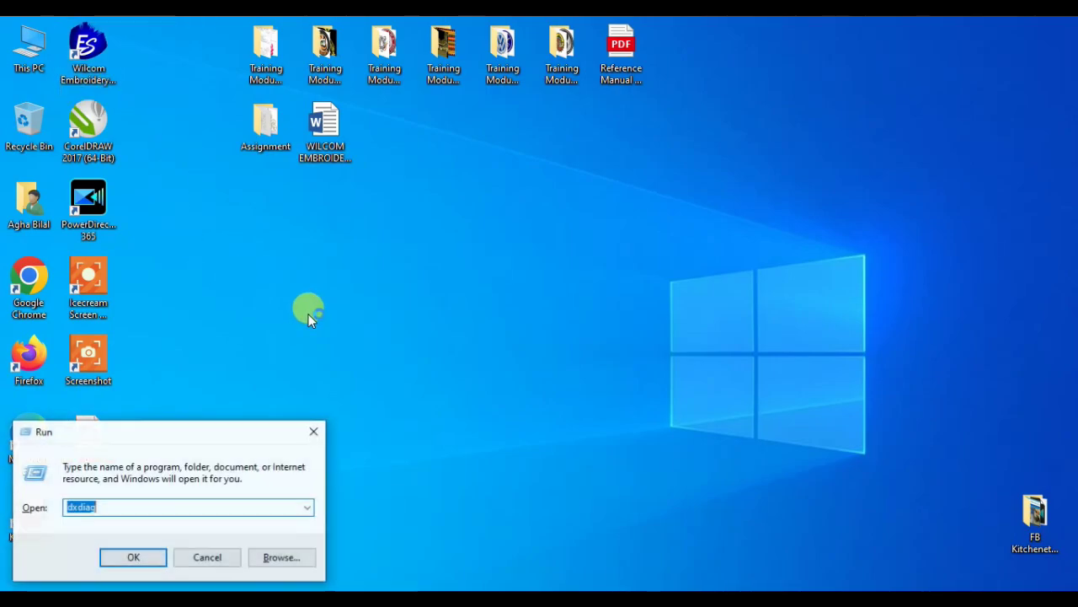
key(Escape)
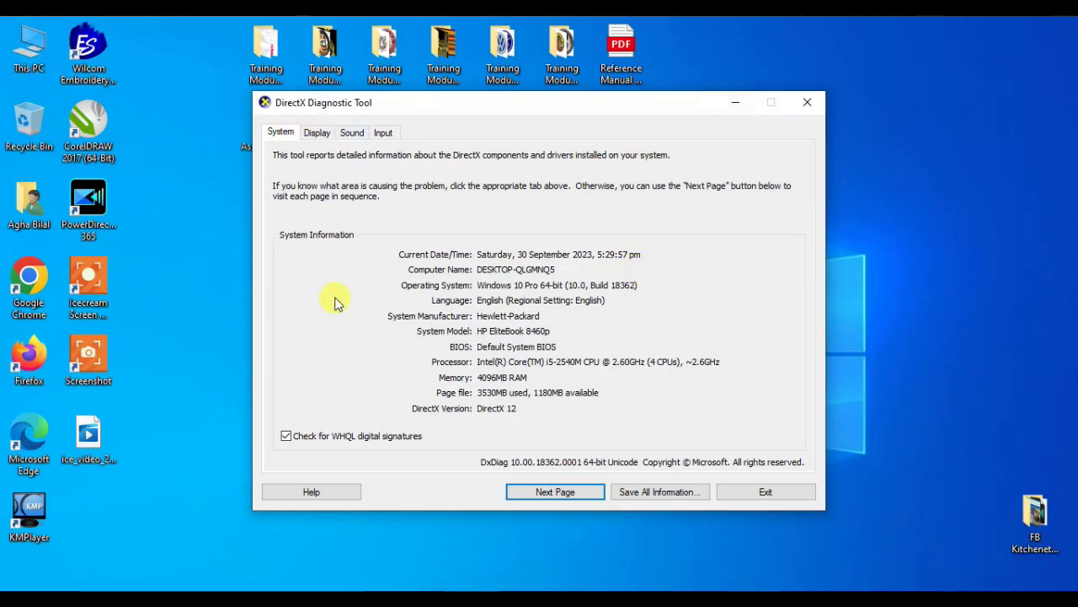
click(318, 133)
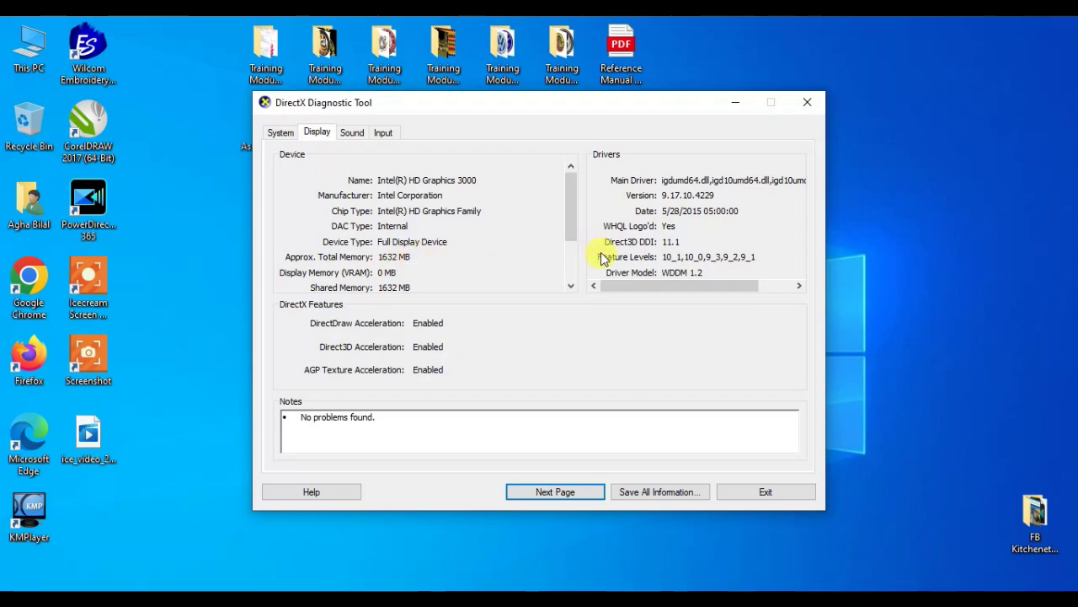
drag(571, 221, 574, 268)
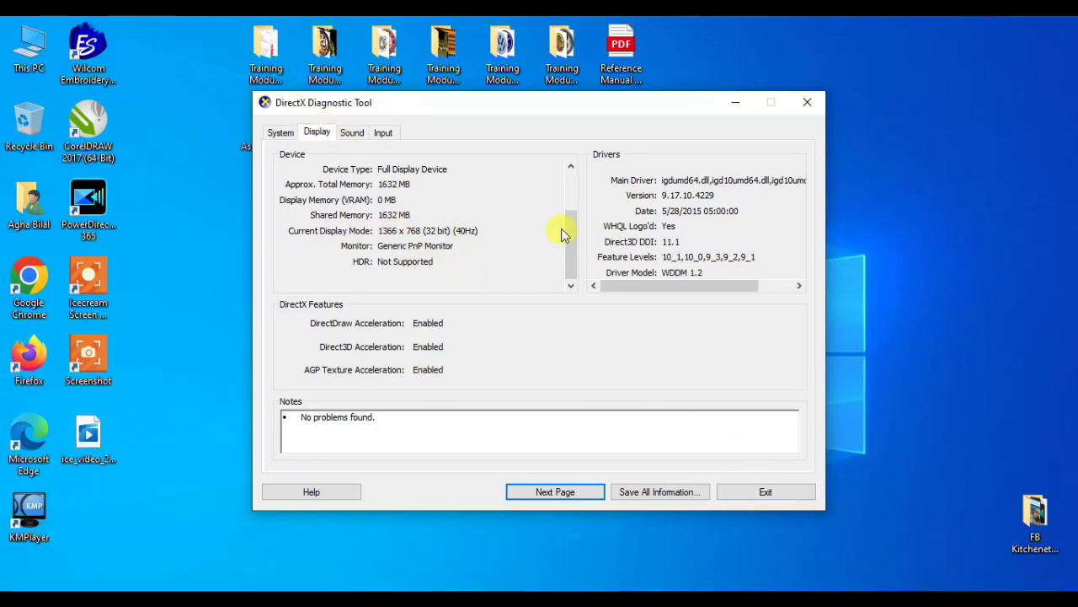
drag(570, 227, 571, 184)
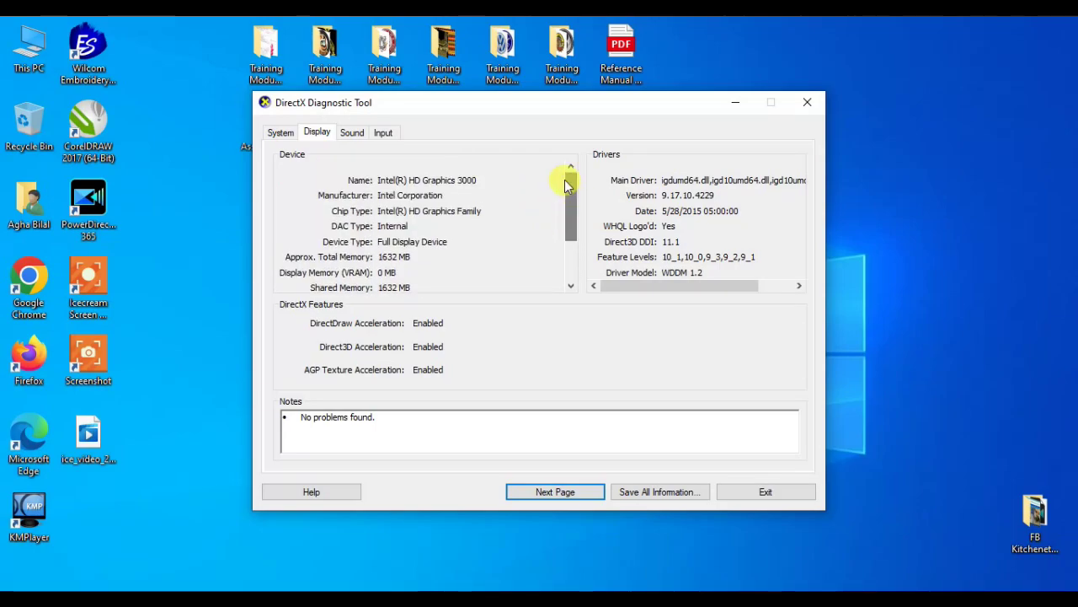
click(278, 133)
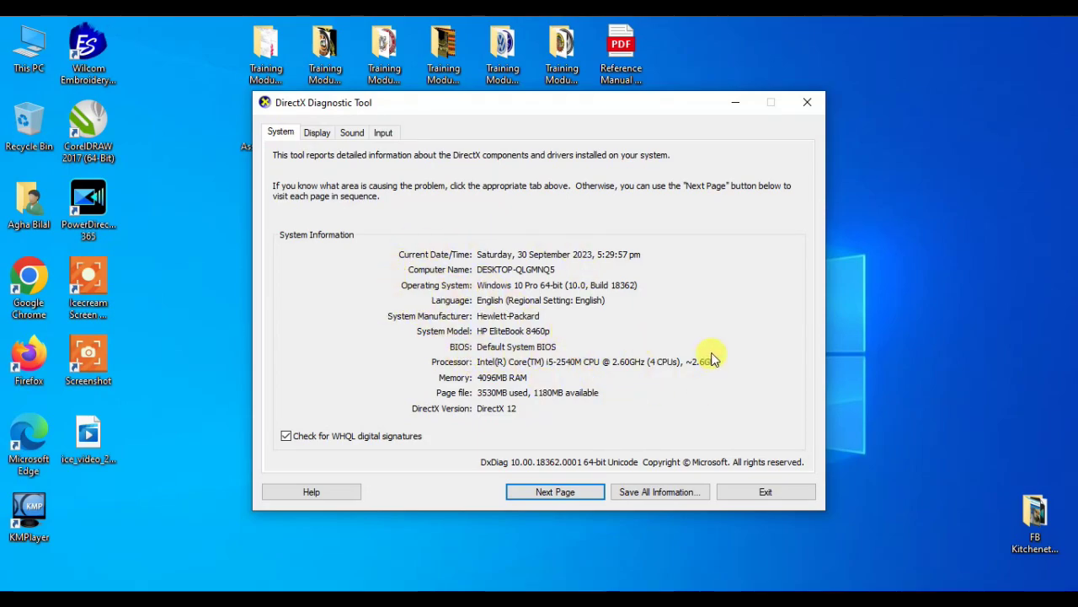
click(806, 107)
- Launch Wilcom EmbroideryStudio e4.2 from the desktop and dismiss the Auto Recovery dialog
double_click(105, 67)
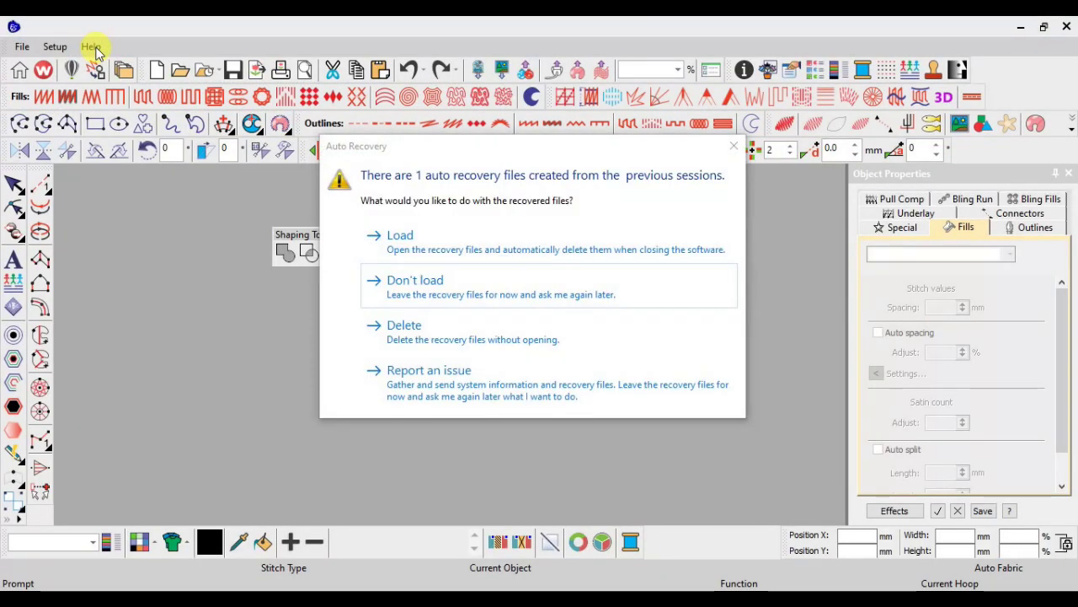
click(733, 145)
click(381, 241)
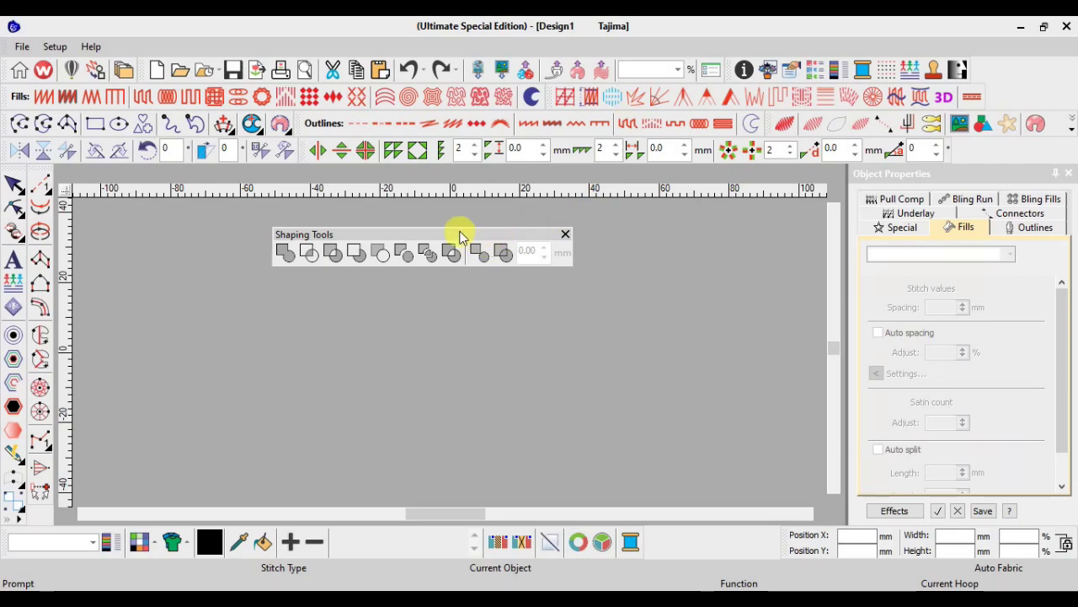
- Move the floating Shaping Tools toolbar within the design window and close it
click(565, 234)
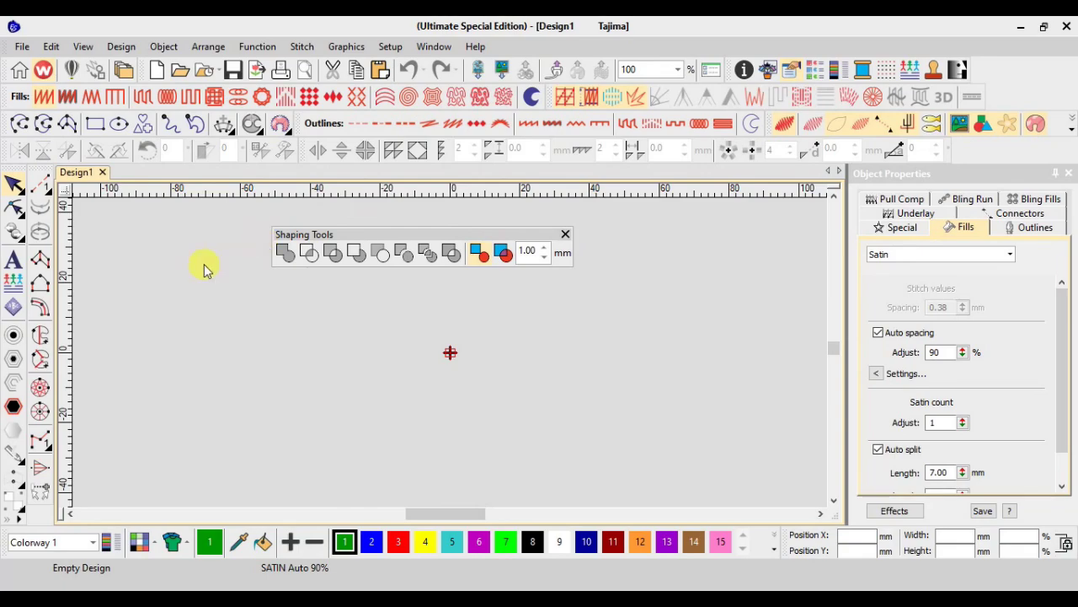
drag(478, 234, 363, 340)
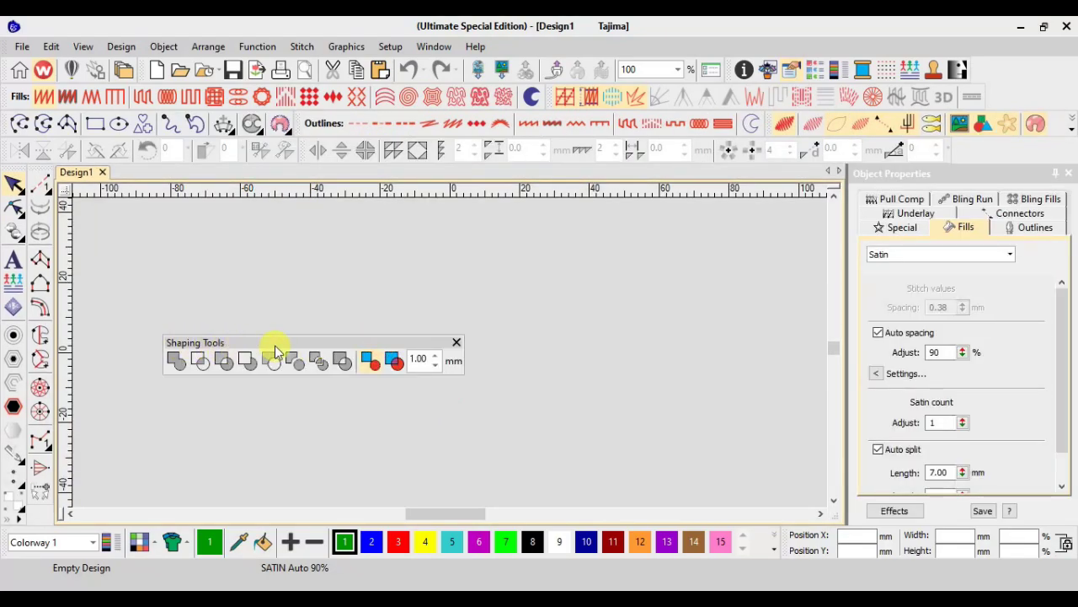
click(456, 343)
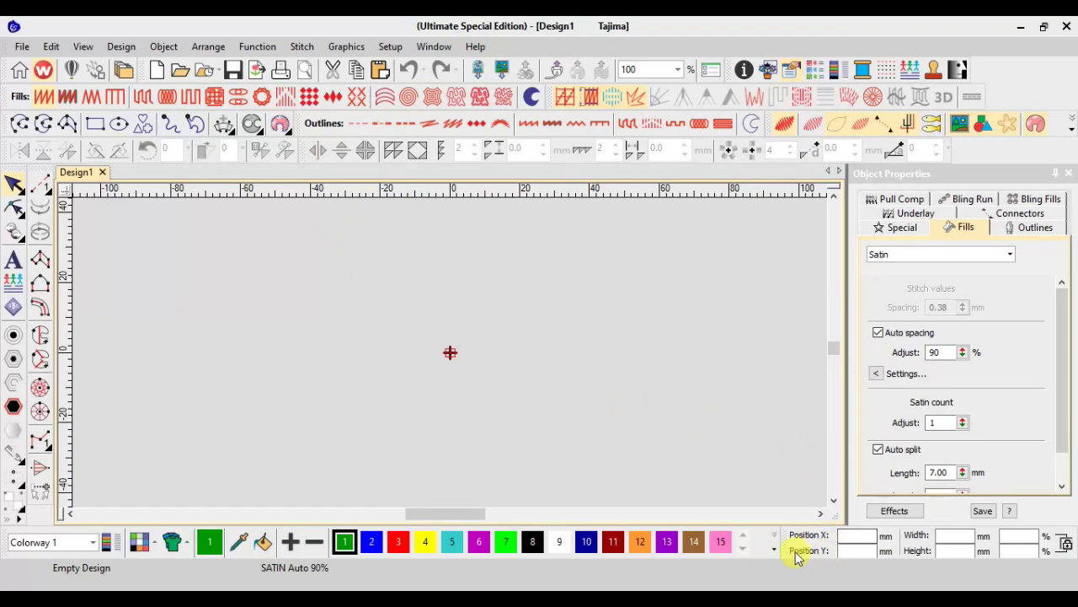
mouse_move(786, 536)
mouse_down()
mouse_move(666, 457)
mouse_move(775, 525)
mouse_move(795, 520)
mouse_up()
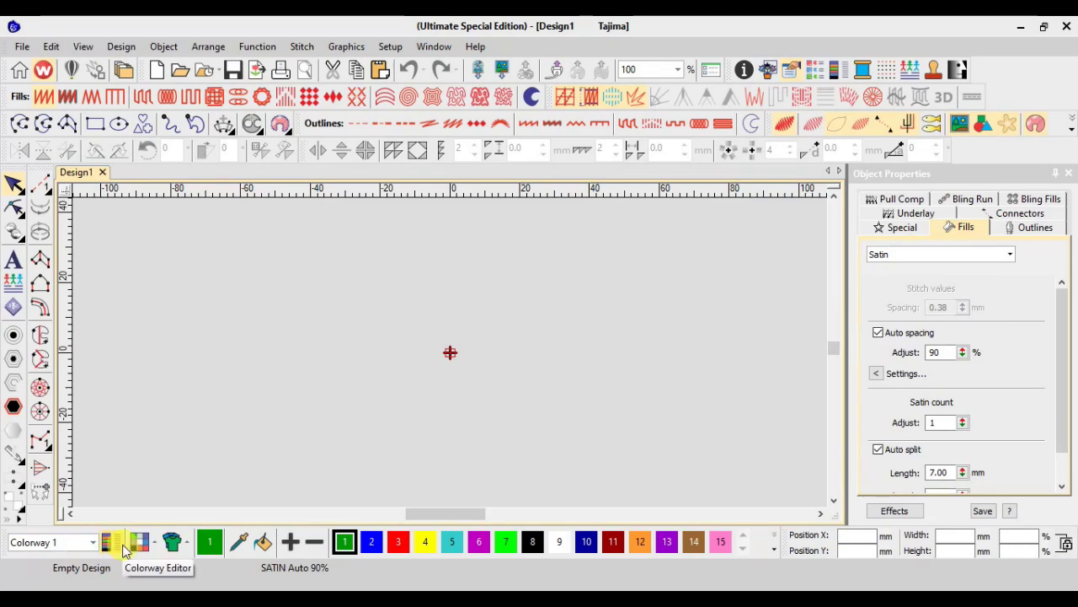
mouse_move(6, 546)
mouse_down()
mouse_move(109, 491)
mouse_move(137, 452)
mouse_move(62, 443)
mouse_move(48, 548)
mouse_move(19, 542)
mouse_up()
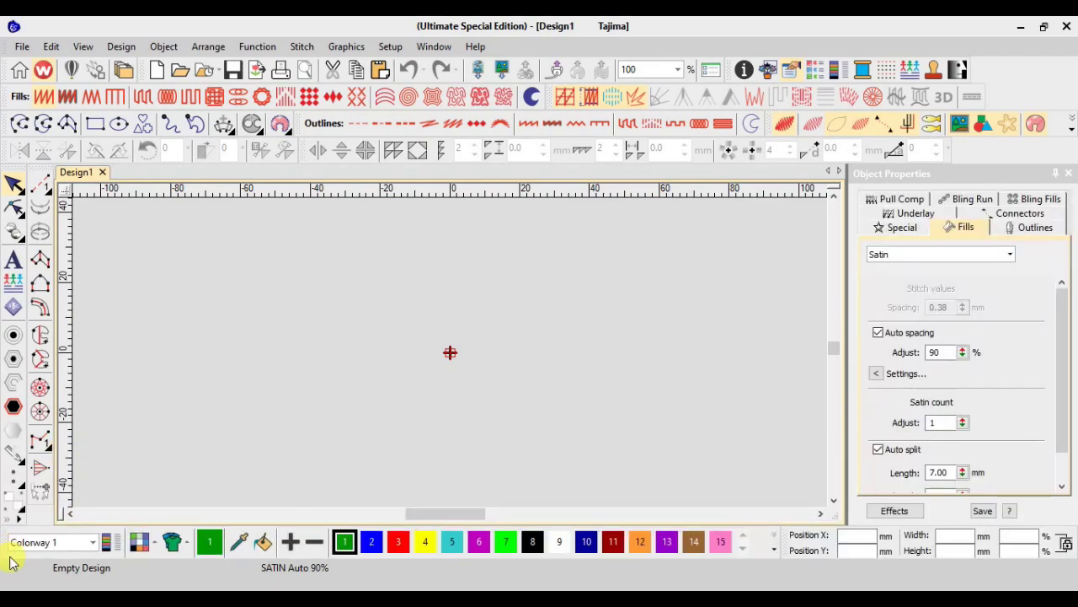
click(897, 176)
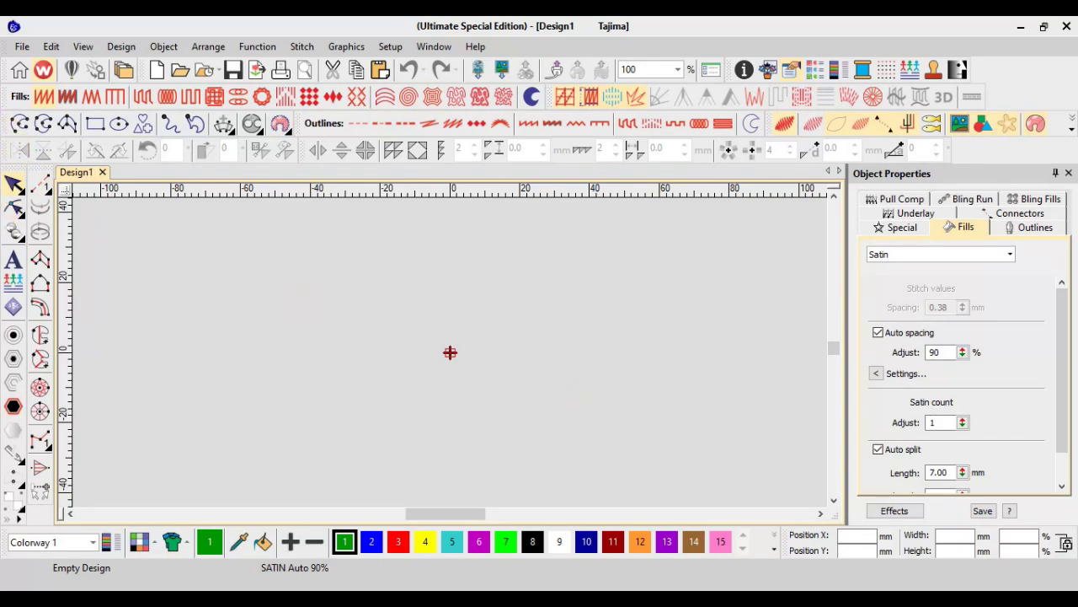
- Rearrange the docked toolbars so Transform and View share a row, above Mirror Merge and a row with Graphics Digitizing and Outline Stitch Types
mouse_move(10, 128)
mouse_down()
mouse_move(149, 210)
mouse_move(109, 176)
mouse_move(35, 150)
mouse_move(19, 217)
mouse_move(27, 145)
mouse_move(10, 111)
mouse_move(12, 127)
mouse_move(21, 99)
mouse_move(9, 139)
mouse_move(21, 166)
mouse_move(144, 160)
mouse_move(357, 188)
mouse_move(632, 161)
mouse_move(267, 107)
mouse_move(3, 148)
mouse_up()
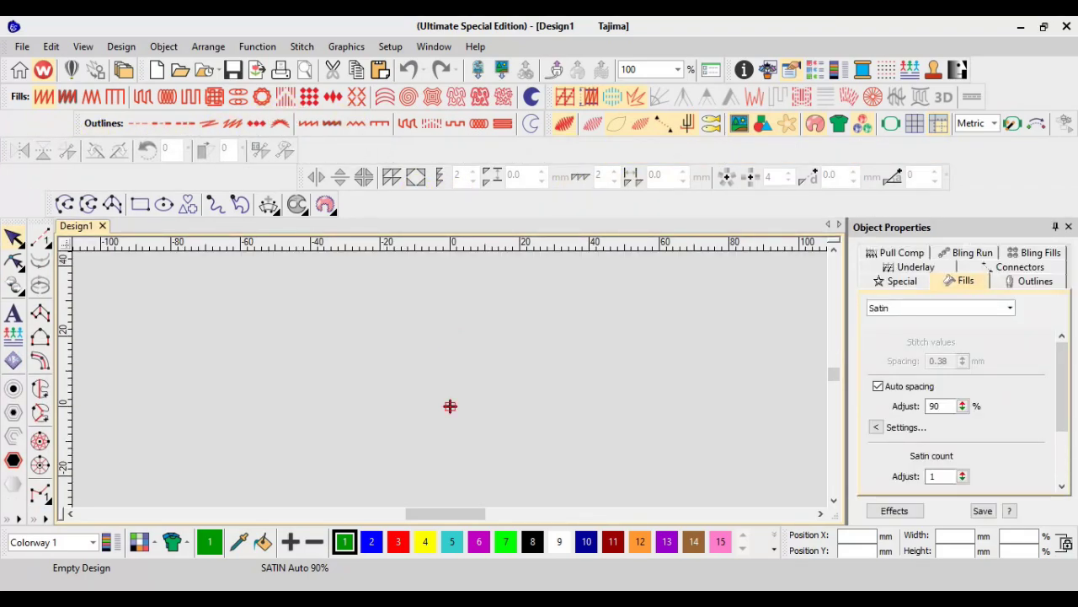
drag(74, 120, 334, 206)
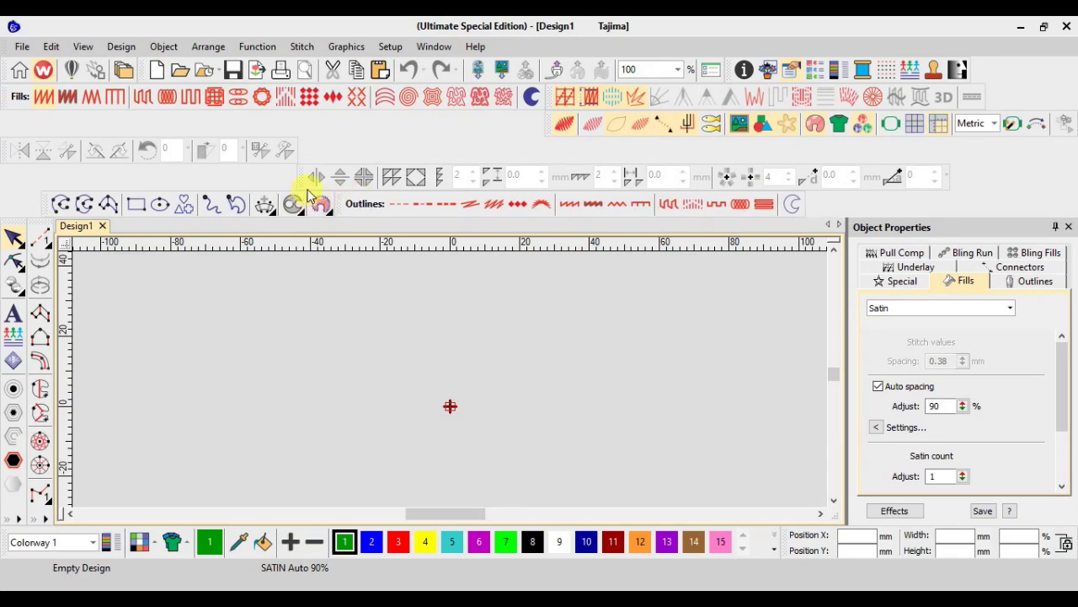
drag(298, 176, 388, 175)
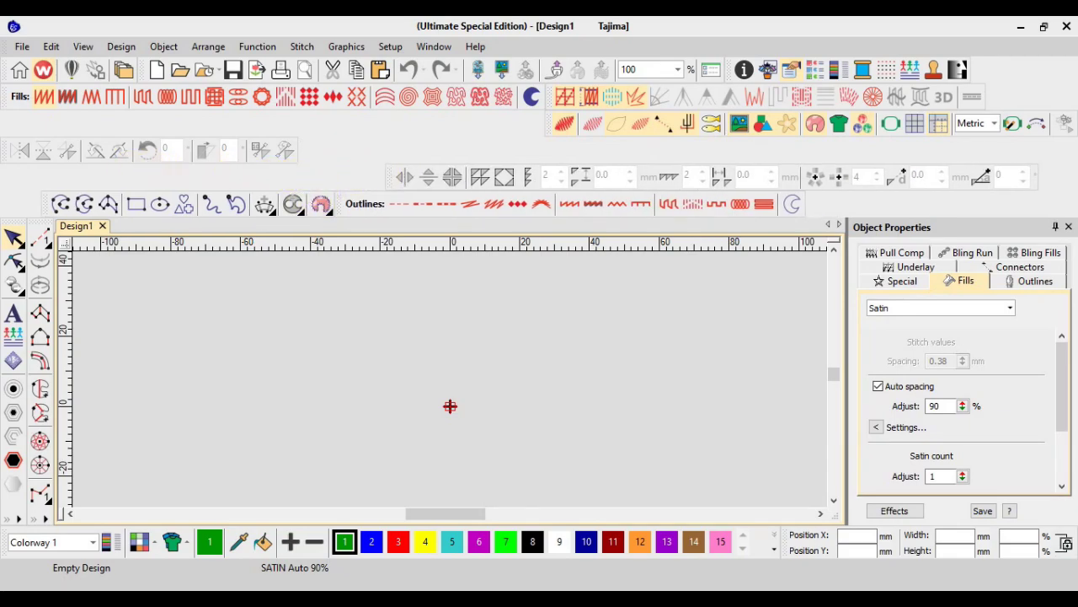
drag(6, 150, 11, 123)
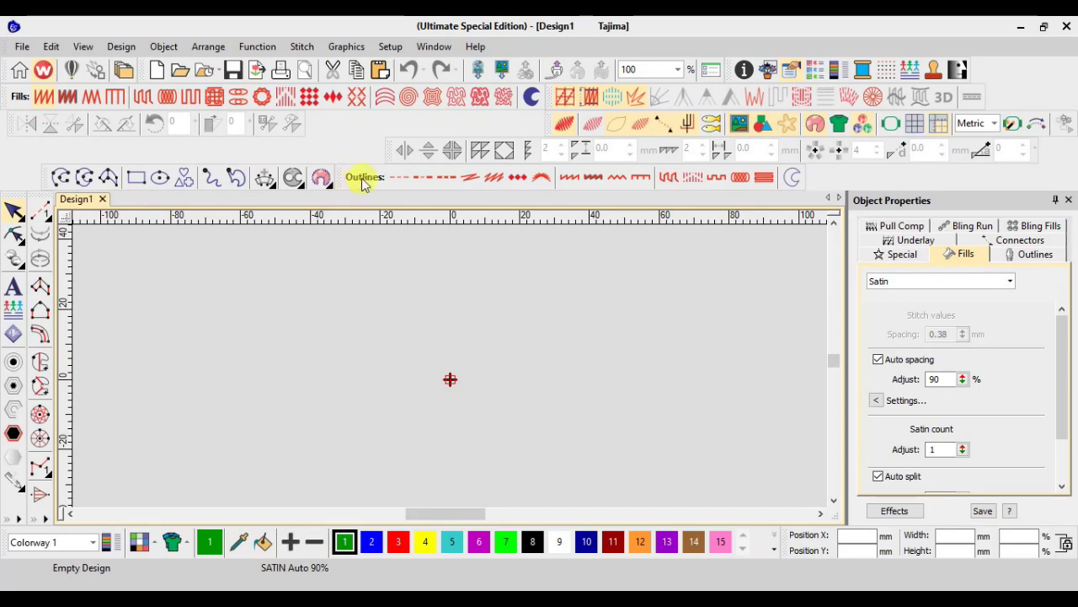
drag(387, 150, 7, 176)
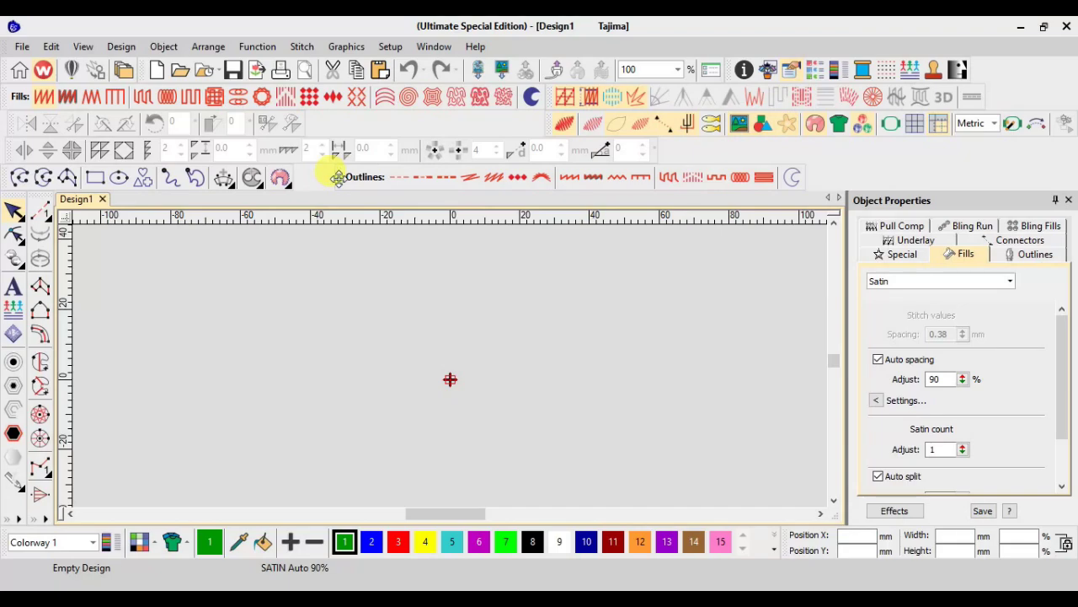
drag(337, 177, 295, 177)
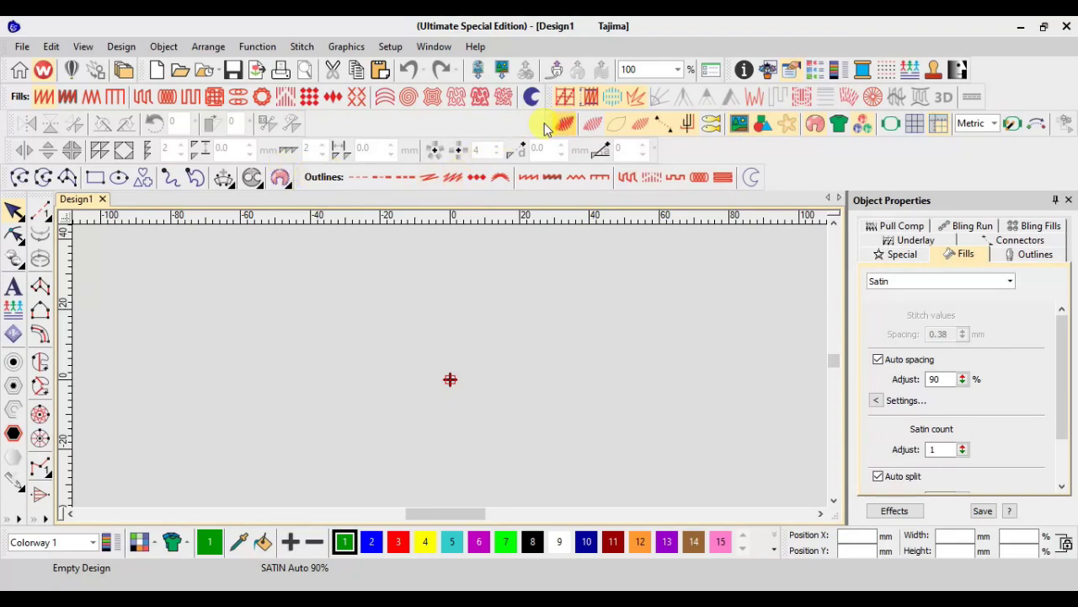
drag(546, 123, 301, 131)
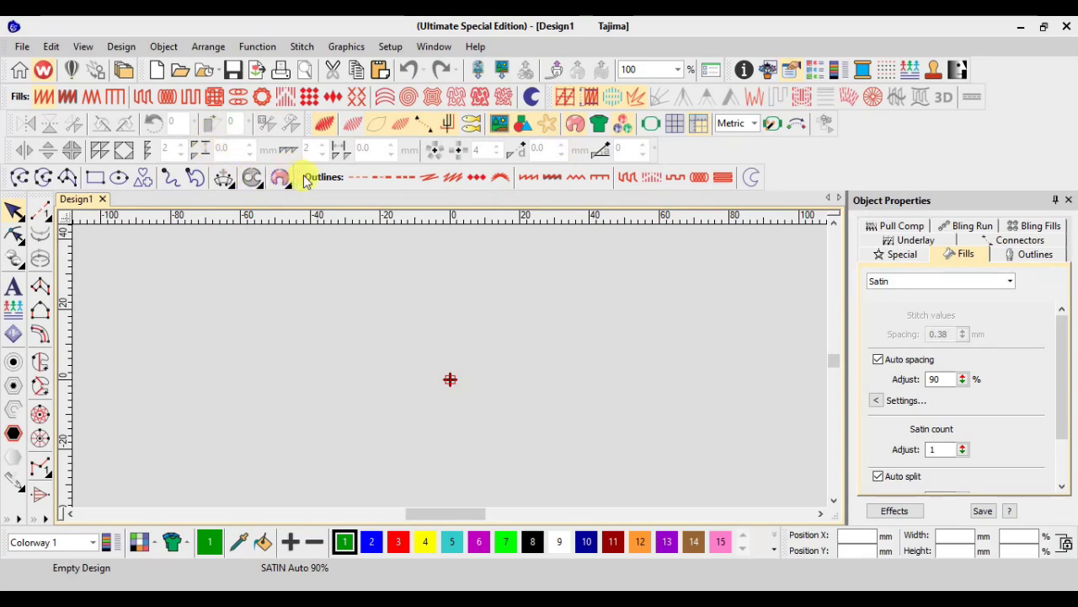
- Undock the Graphics Digitizing and Outline Stitch Types toolbars and float them one above the other in the design window
mouse_move(299, 179)
mouse_down()
mouse_move(693, 163)
mouse_move(412, 207)
mouse_move(331, 178)
mouse_move(281, 176)
mouse_move(308, 162)
mouse_move(304, 176)
mouse_move(284, 169)
mouse_move(306, 176)
mouse_up()
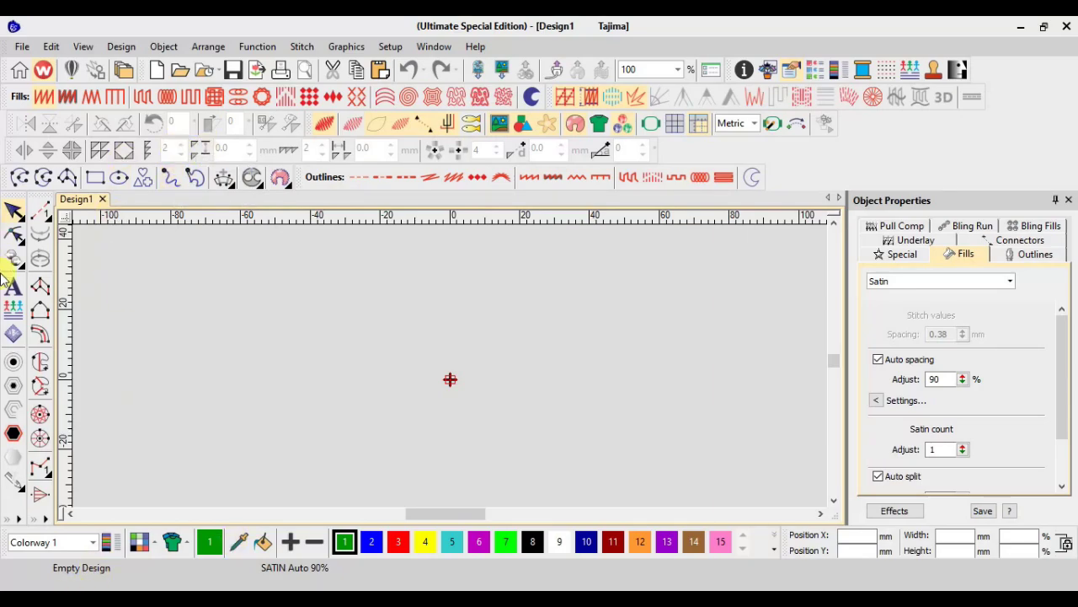
drag(4, 177, 207, 261)
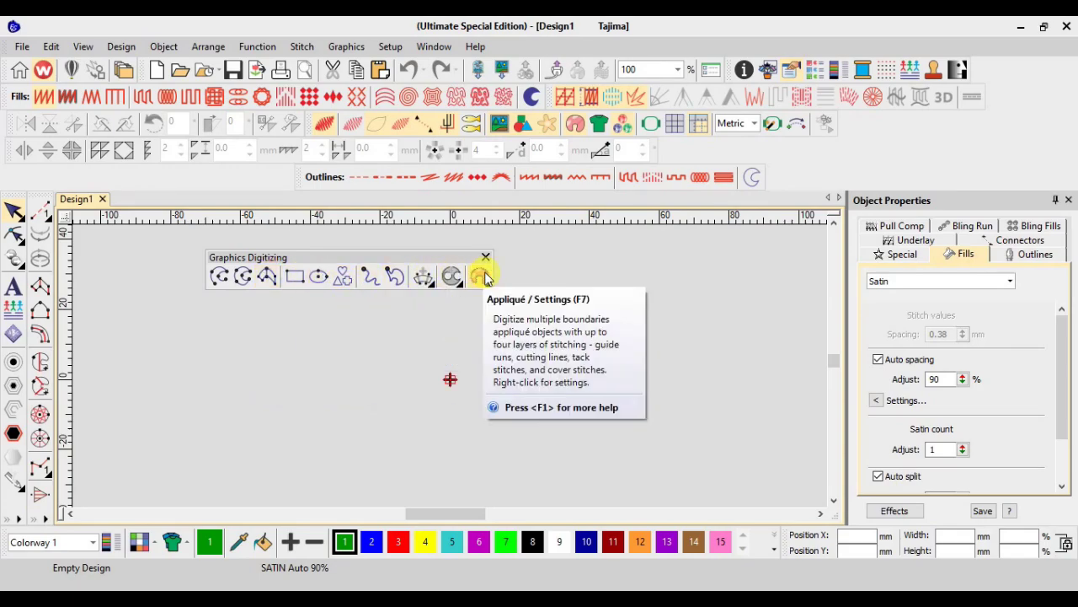
drag(296, 174, 203, 322)
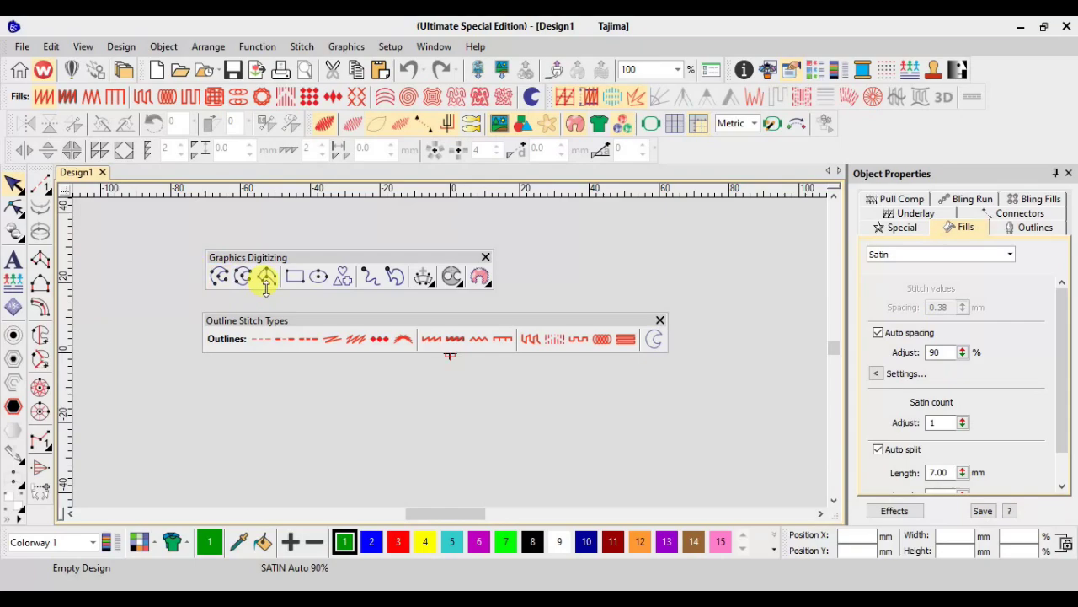
- Try out Digitize Open Shape with the Vector outline by placing a few points below the floating toolbars
click(219, 276)
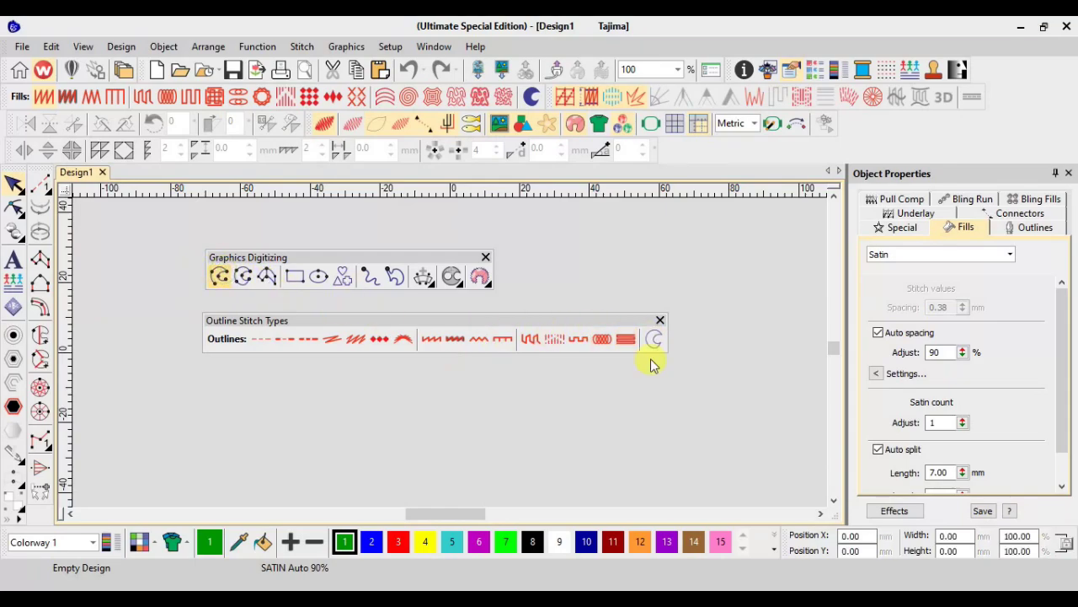
click(240, 280)
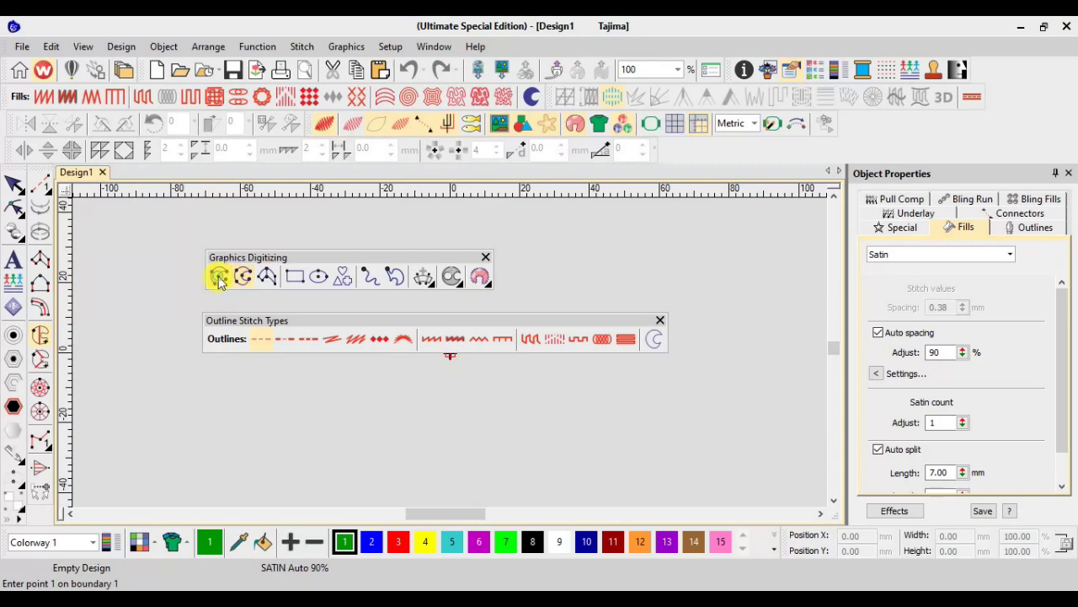
click(218, 277)
click(656, 341)
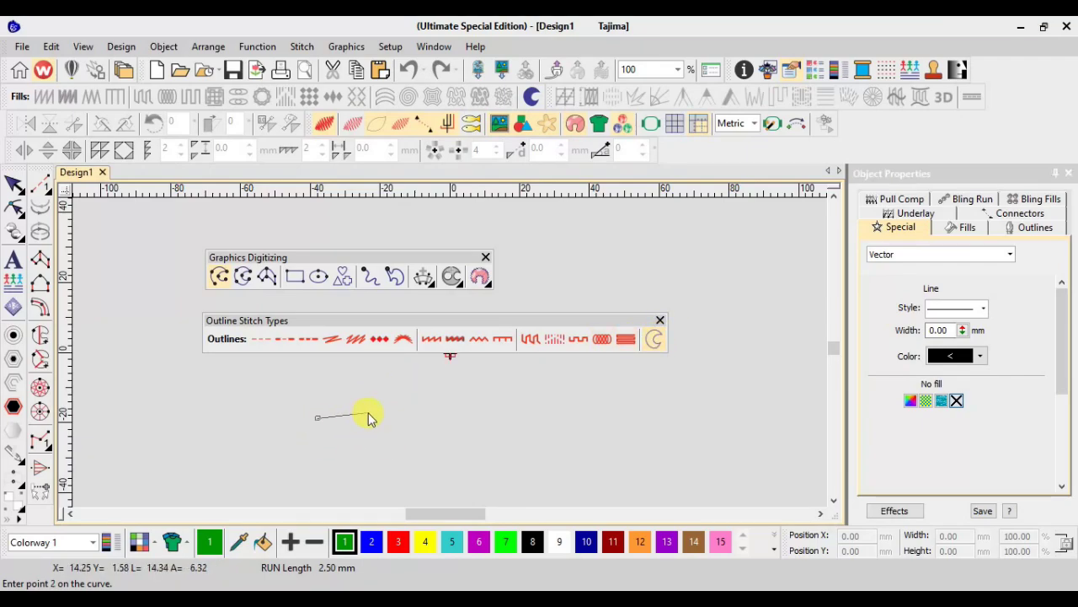
click(419, 403)
click(480, 423)
click(357, 465)
key(Escape)
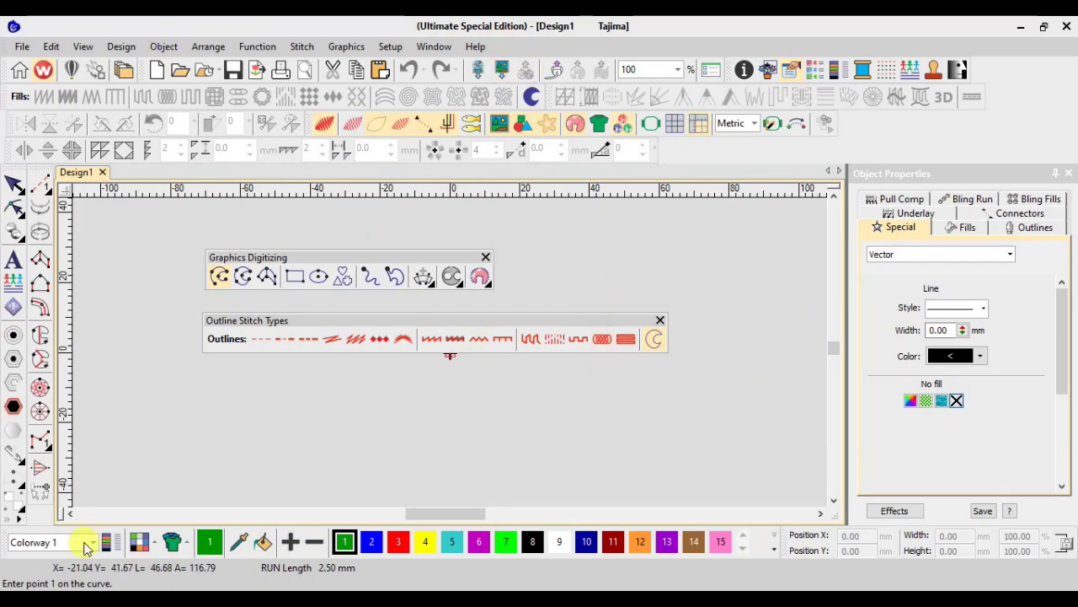
- Close the floating Graphics Digitizing toolbar and hide the Transform toolbar
click(487, 256)
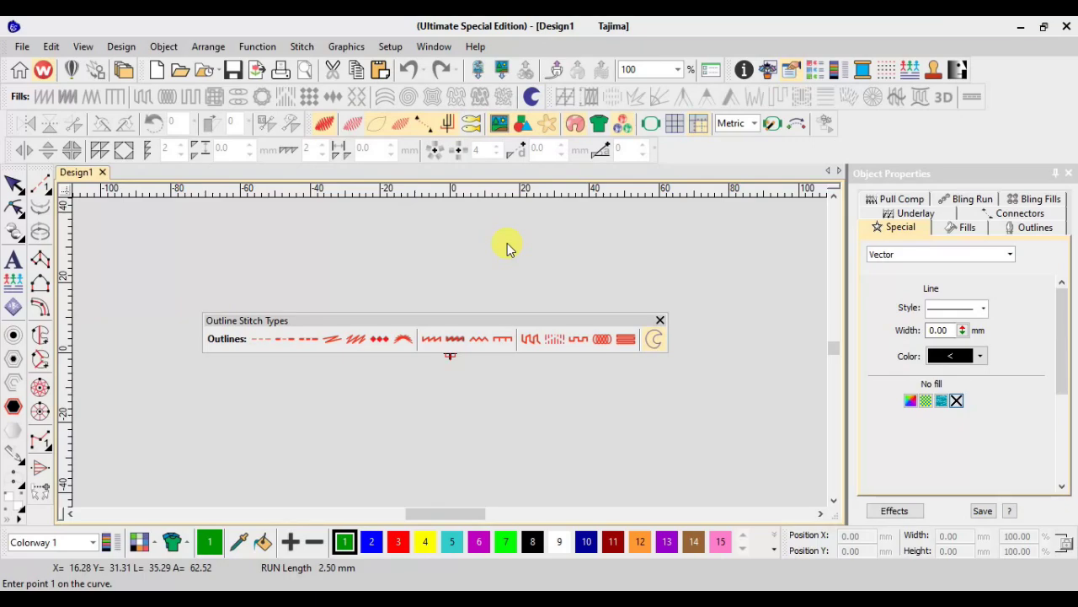
click(433, 47)
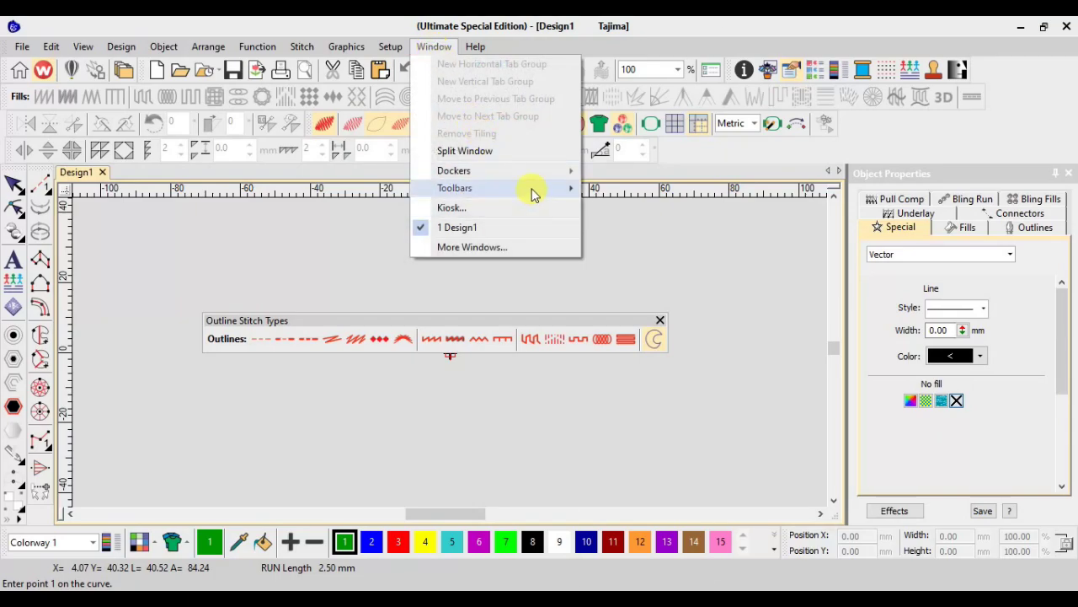
mouse_move(532, 190)
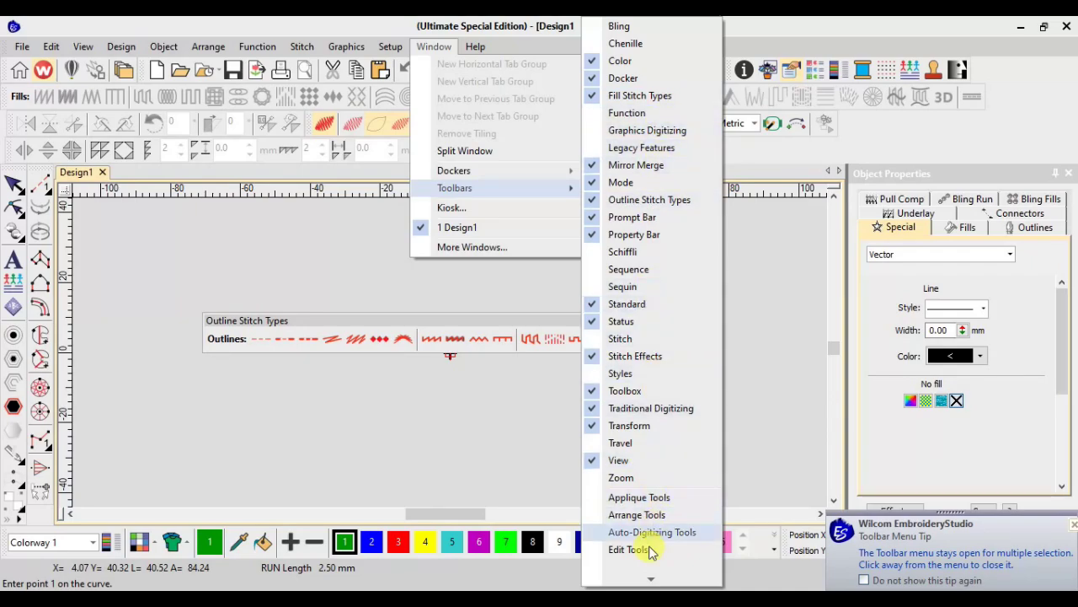
mouse_move(653, 581)
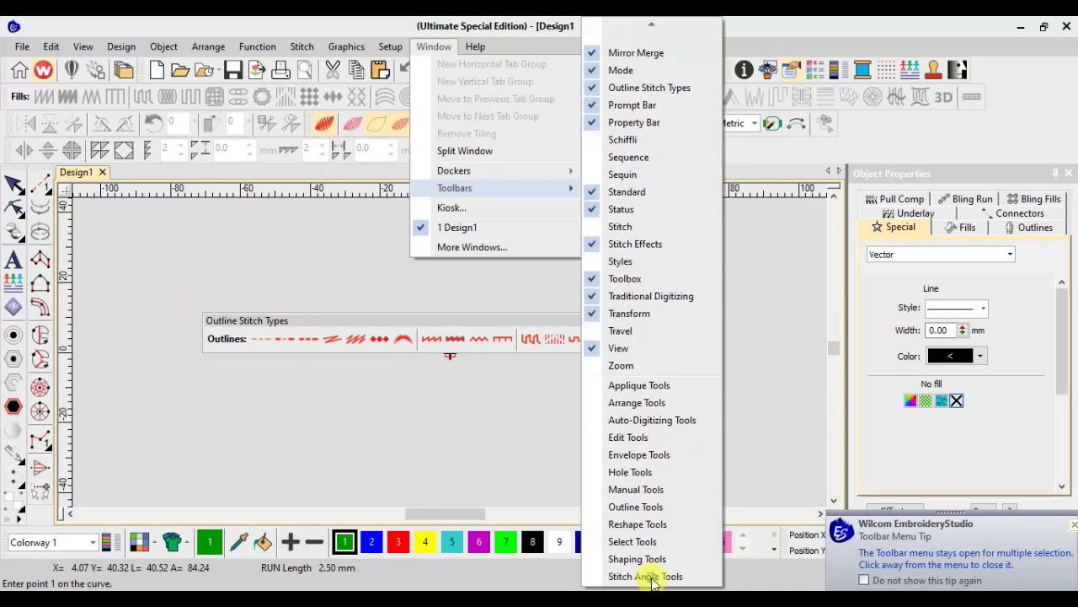
click(632, 313)
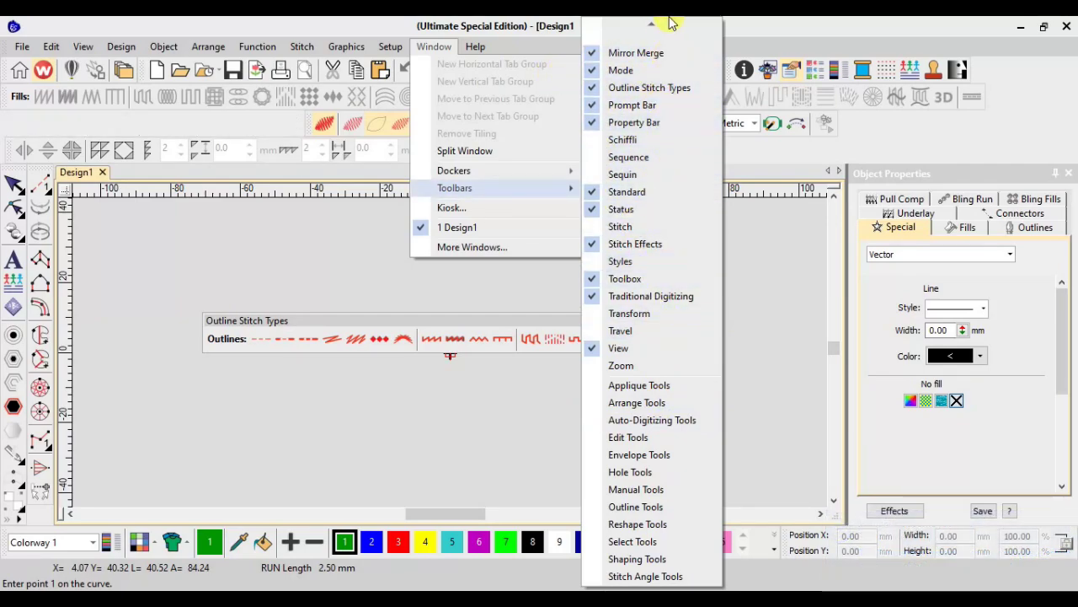
- Show the Bling and Graphics Digitizing toolbars, and close the Bling toolbar again
mouse_move(656, 28)
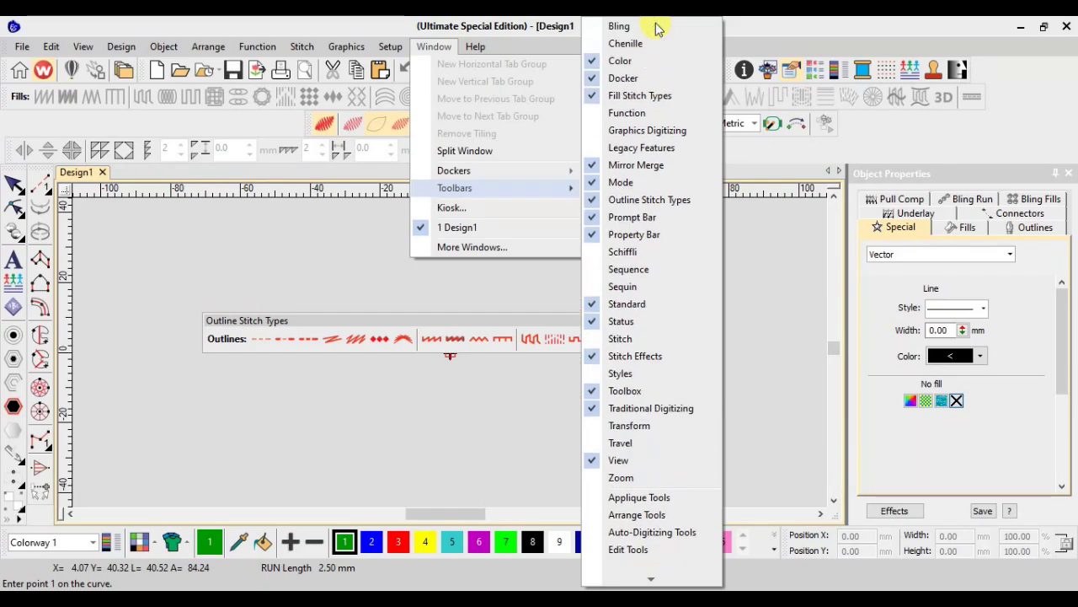
click(648, 26)
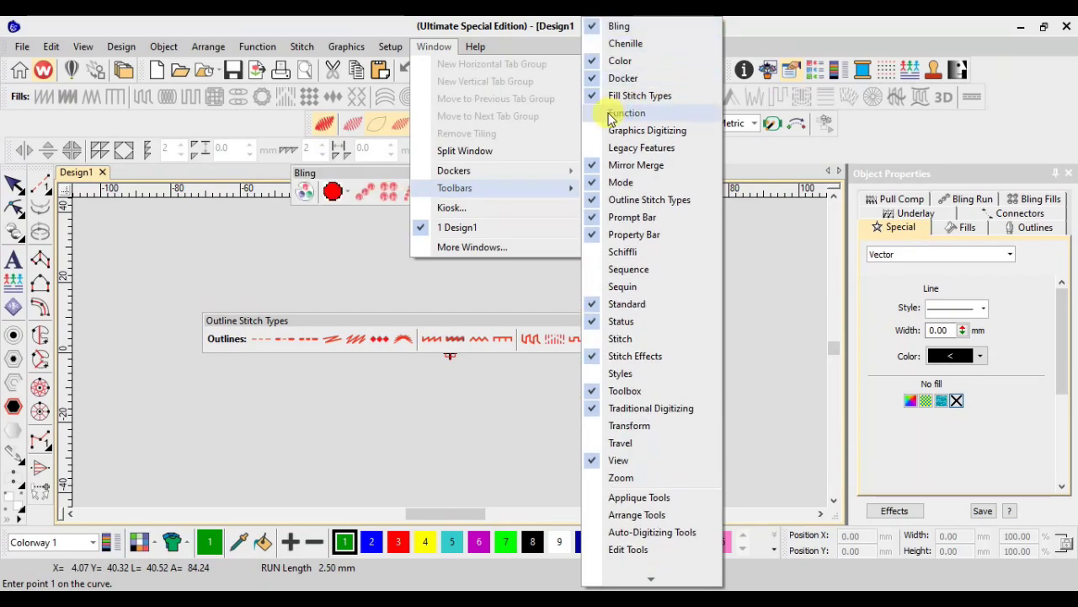
click(656, 139)
click(354, 240)
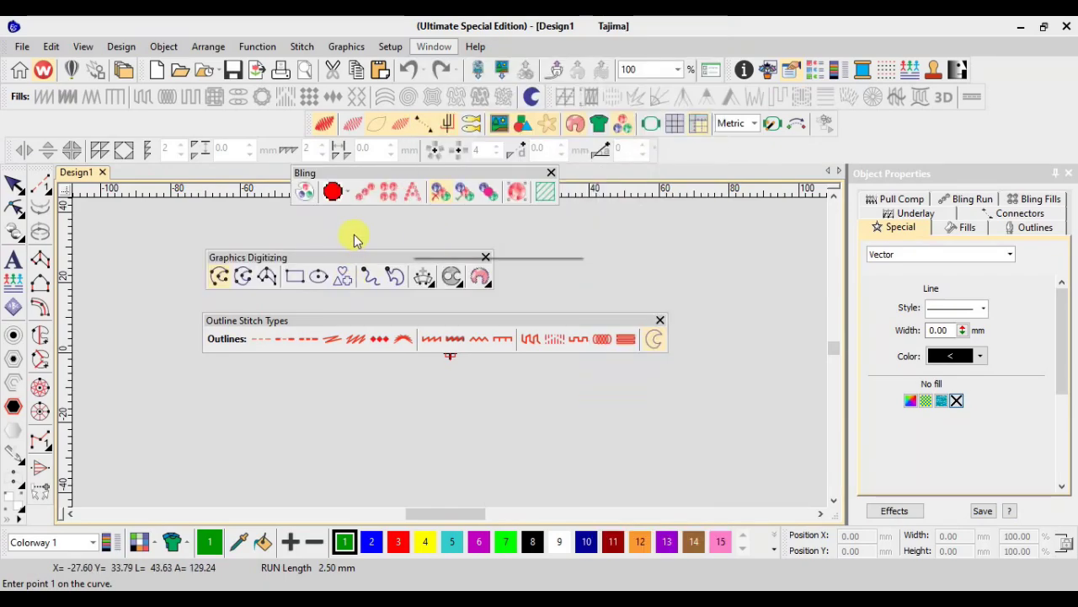
click(354, 240)
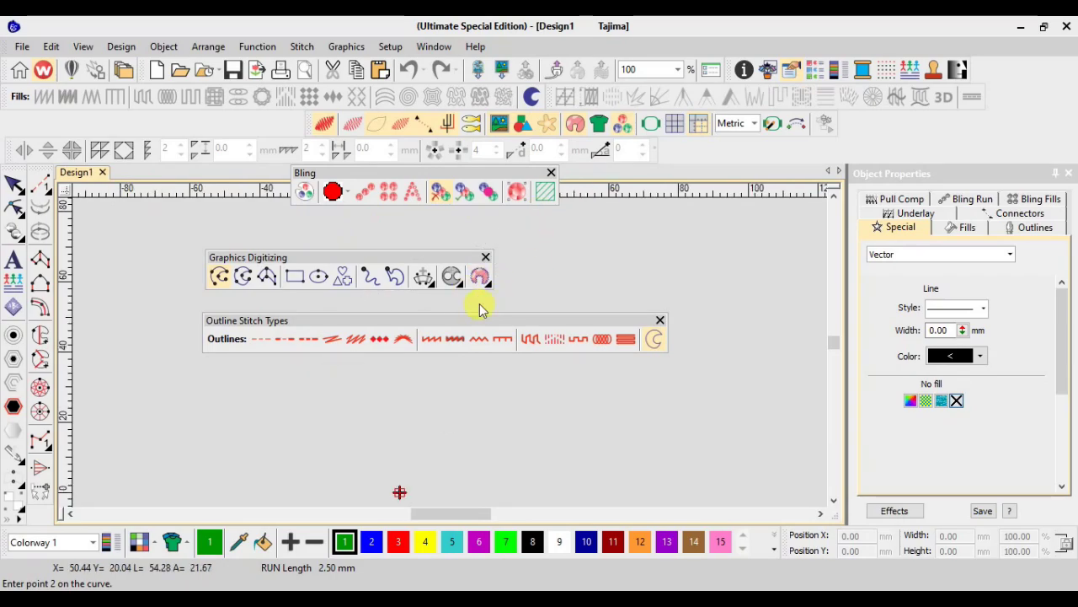
click(551, 172)
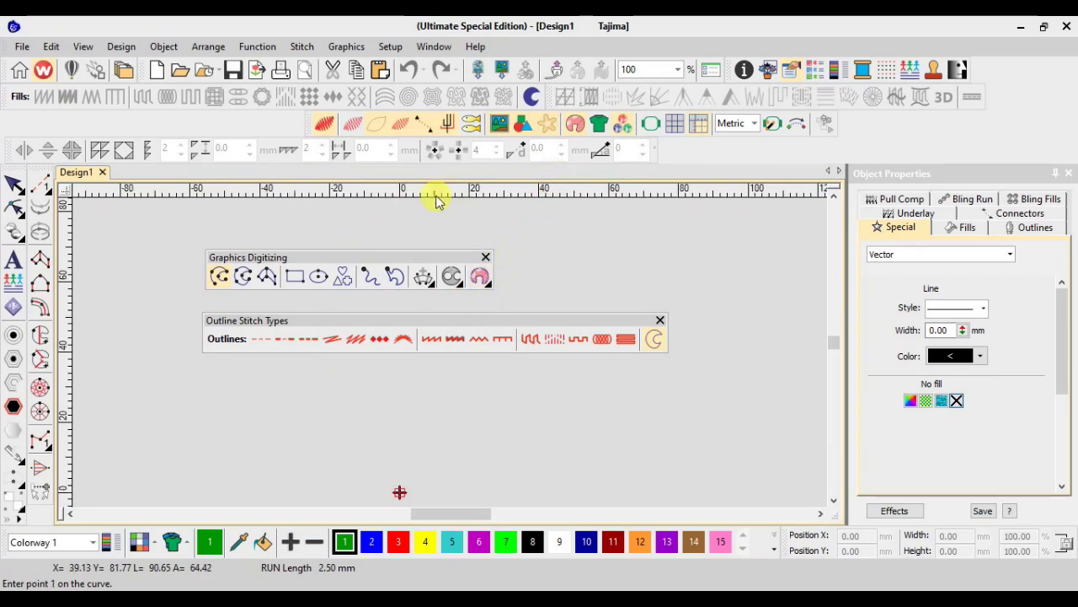
- Move the View toolbar to the start of its row and reposition the floating Graphics Digitizing and Outline Stitch Types toolbars
drag(305, 123, 5, 123)
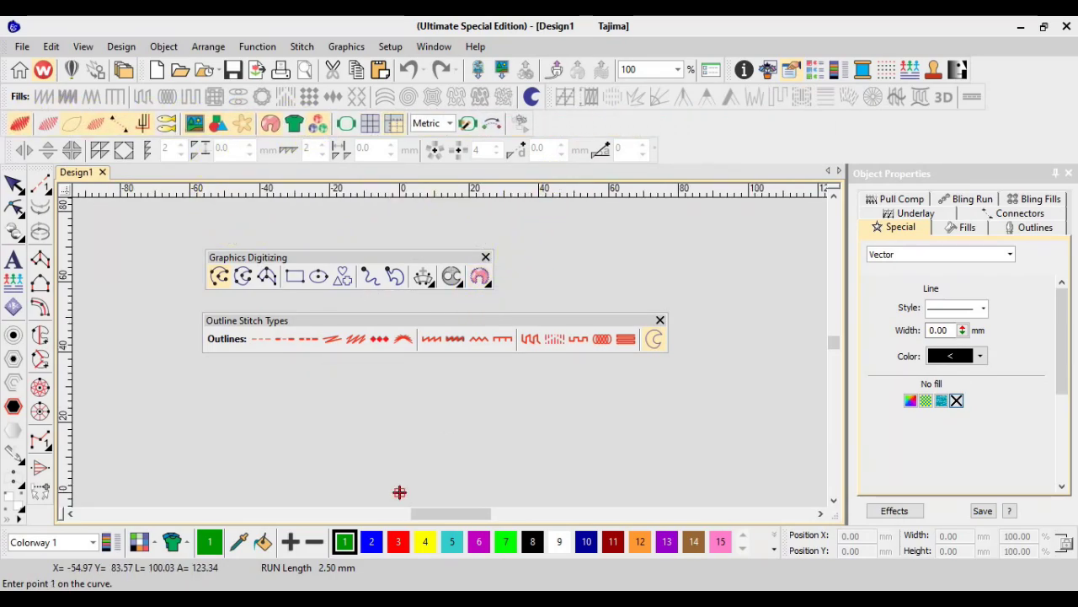
drag(224, 263, 548, 123)
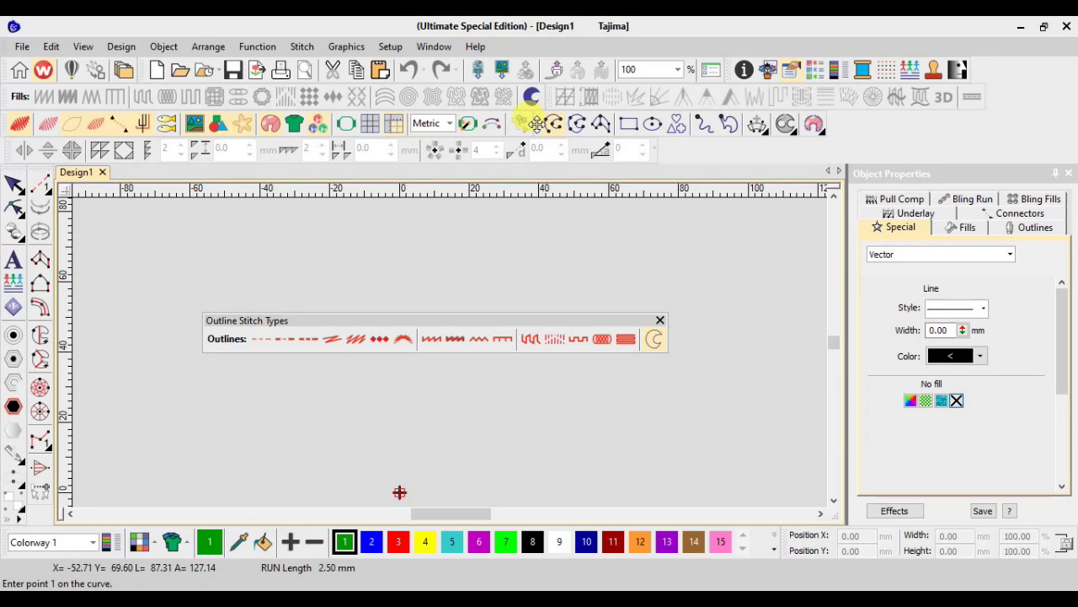
drag(536, 124, 255, 246)
drag(433, 317, 460, 299)
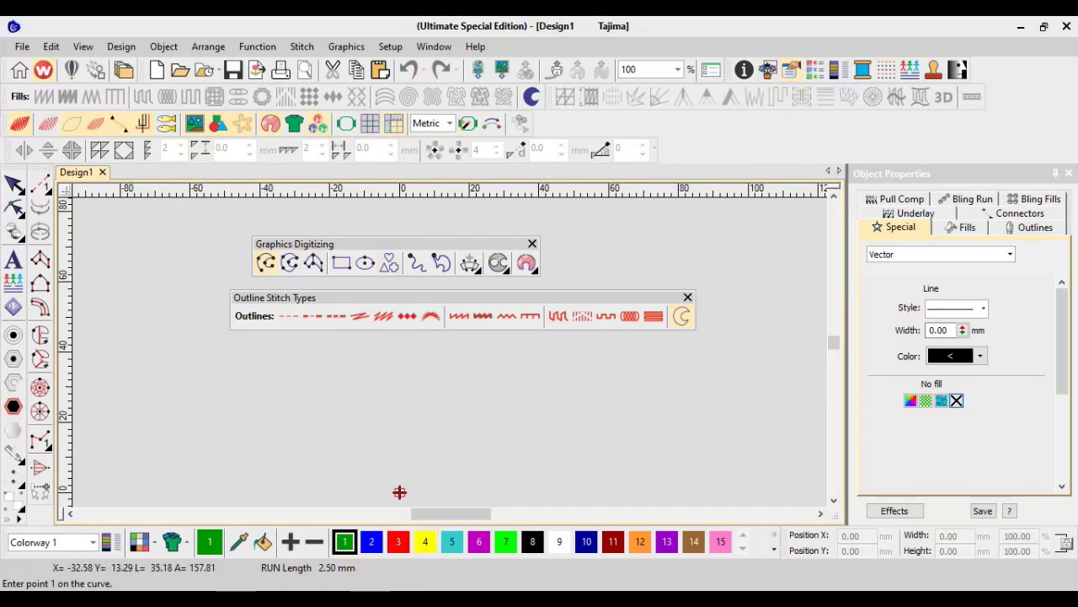
- Switch to Document1 in Word to look at the labelled interface diagram, and return to Wilcom EmbroideryStudio
mouse_move(400, 590)
click(445, 566)
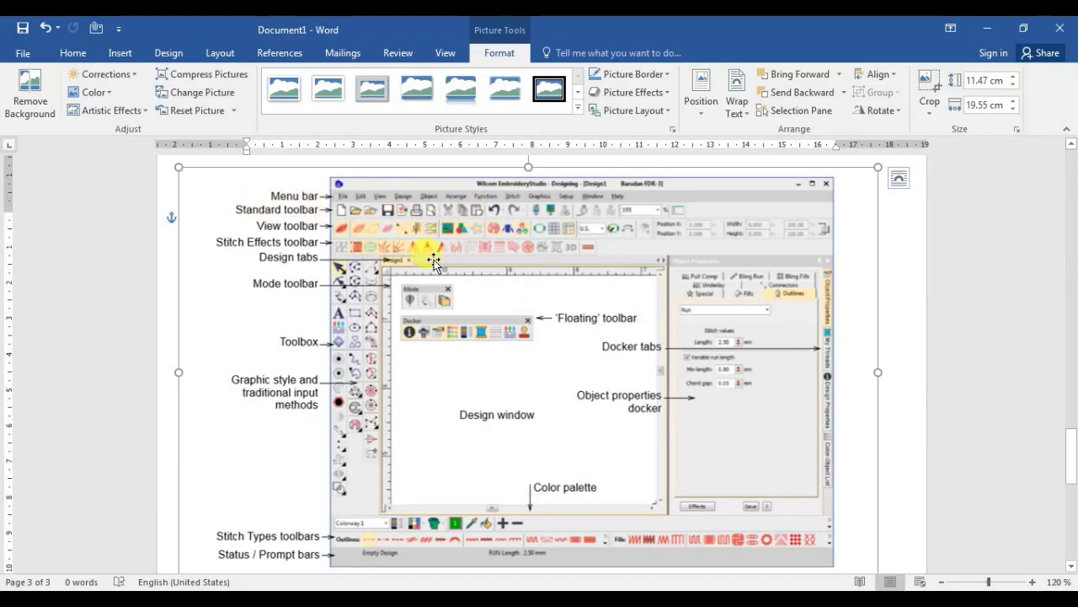
click(447, 539)
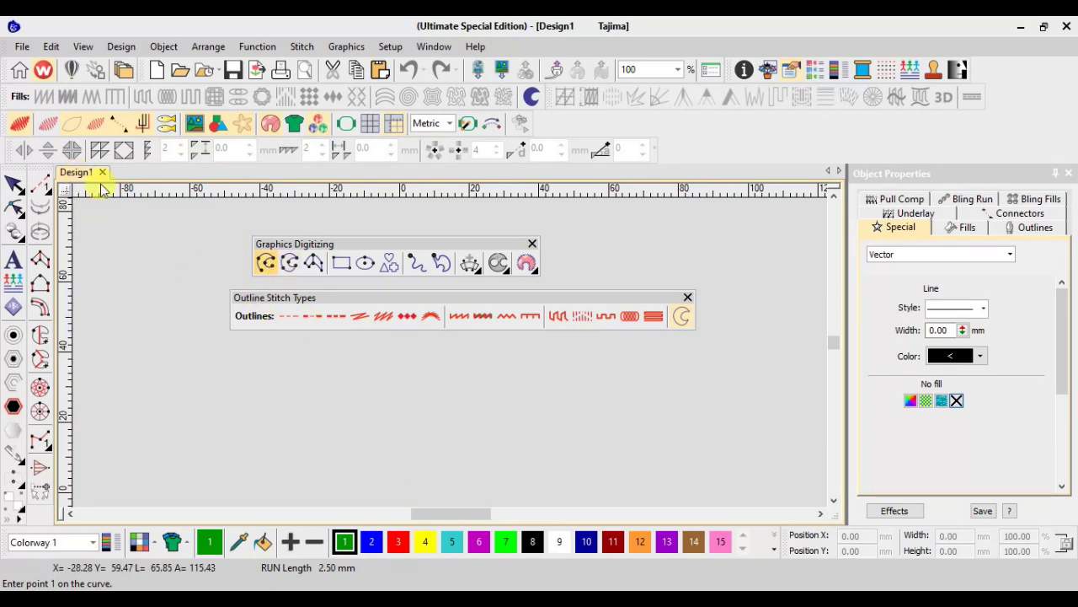
- Create a second blank design and select its design tab
click(157, 72)
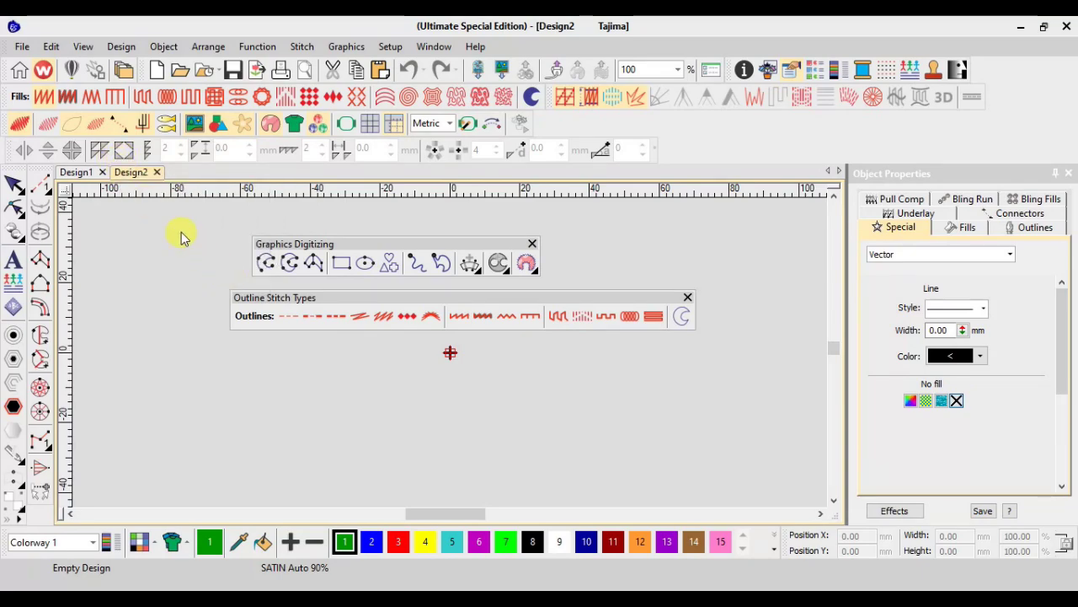
click(128, 173)
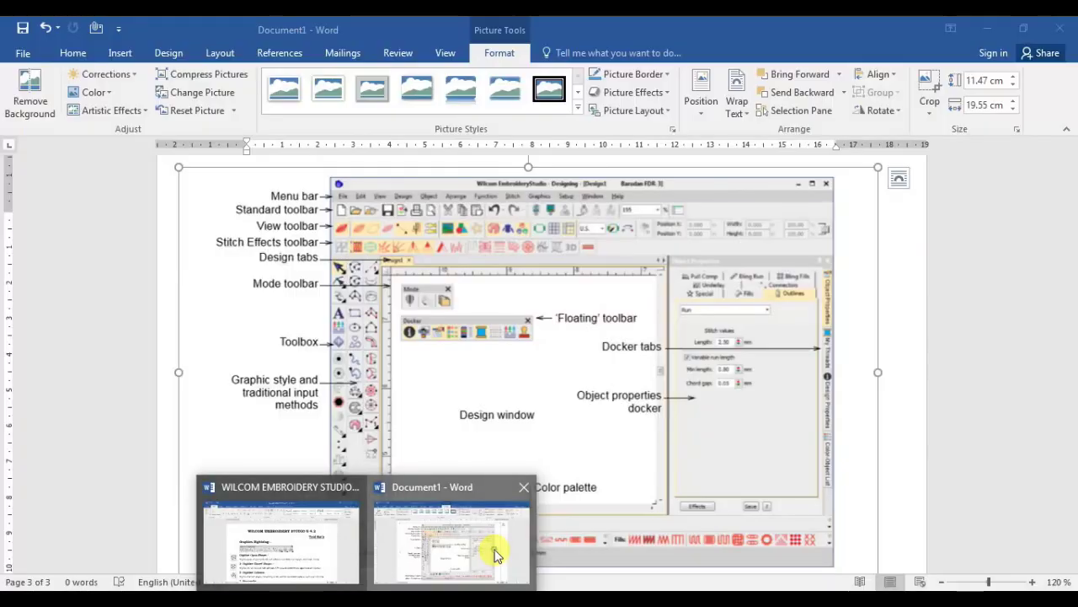
- Compare the interface with the labelled diagram in Word's Document1, and switch to the WILCOM EMBROIDERY STUDIO E 4 document on toolbars
click(494, 551)
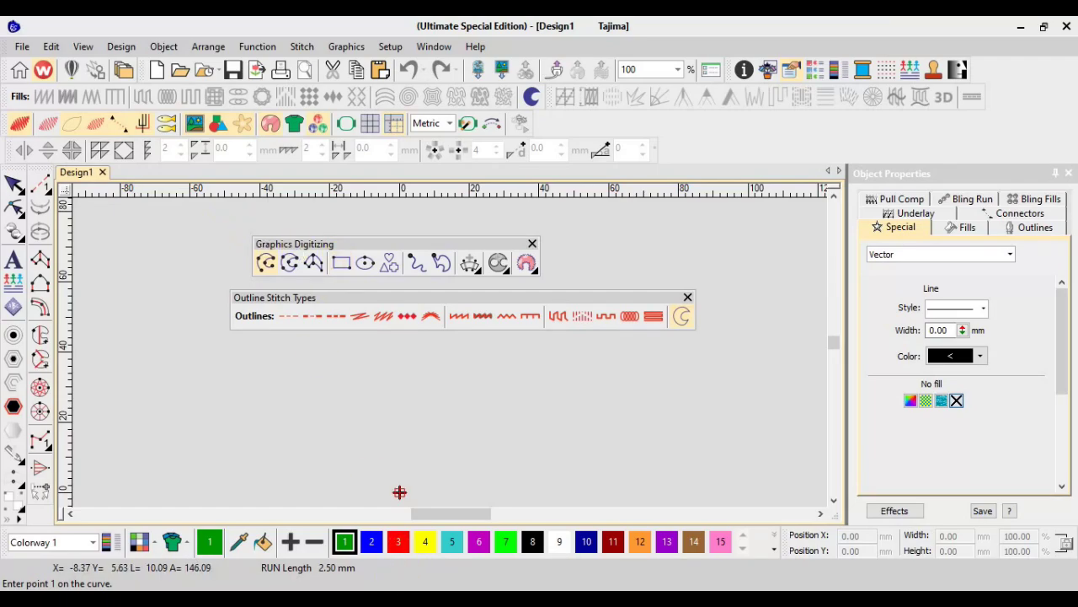
click(457, 559)
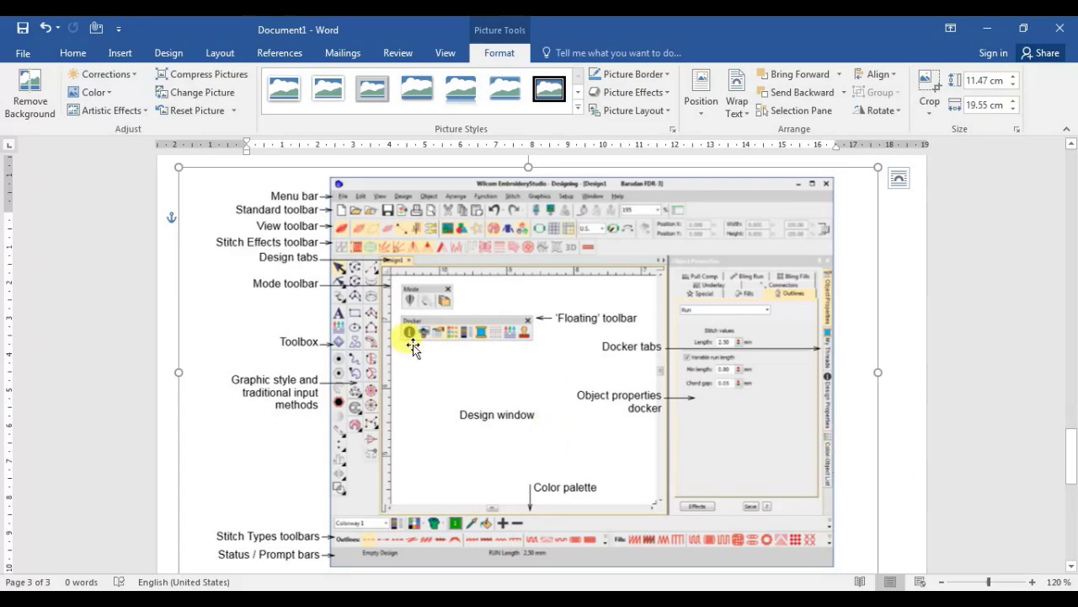
scroll(291, 437, down, 1)
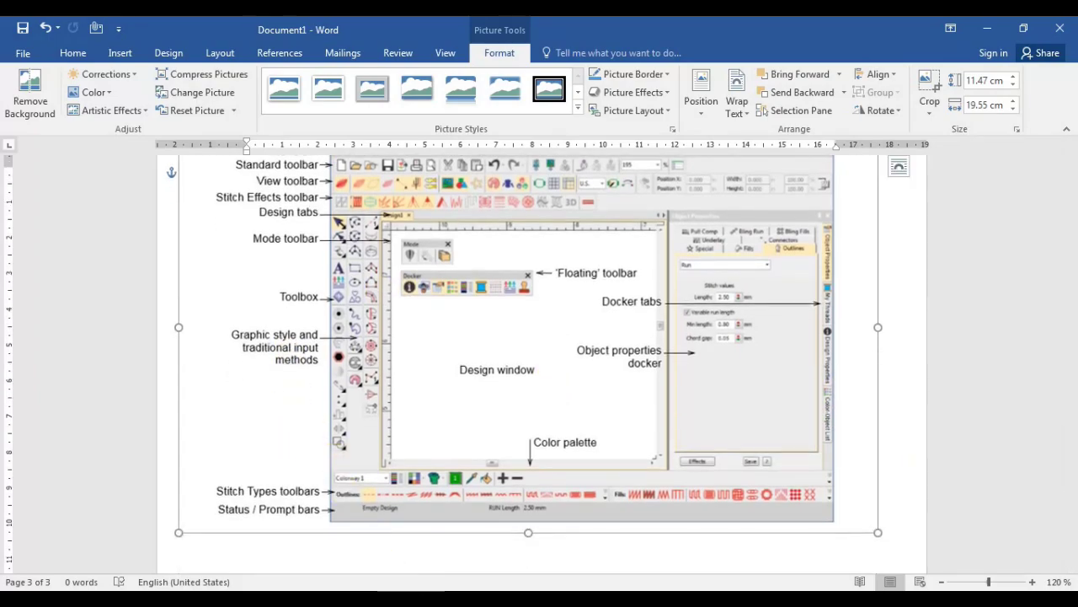
click(289, 559)
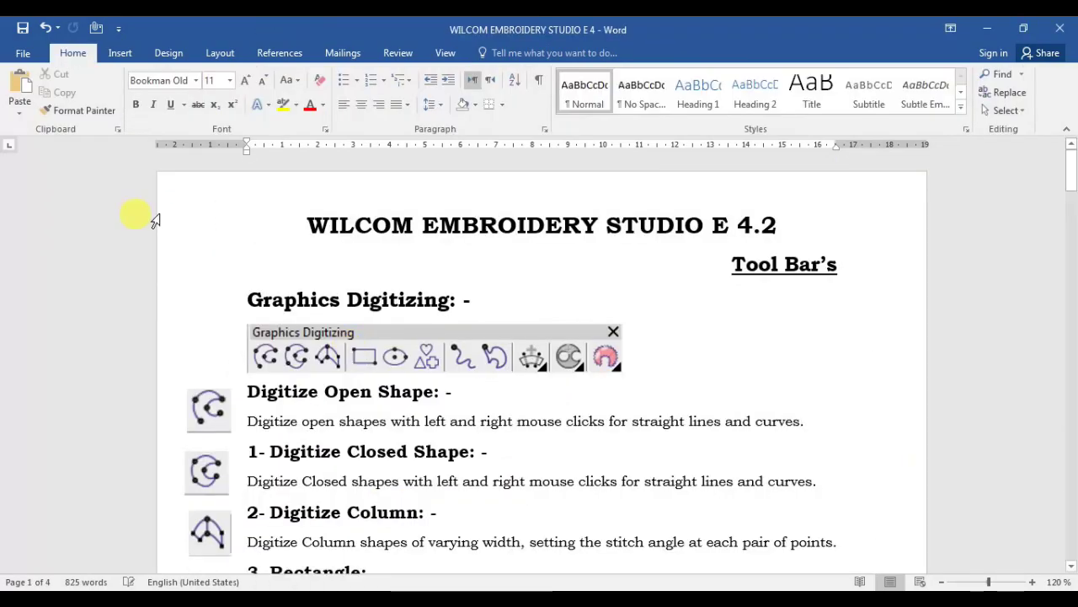
- Read through the Graphics Digitizing tool descriptions, from Digitize Open Shape to Applique / Settings
scroll(273, 329, down, 1)
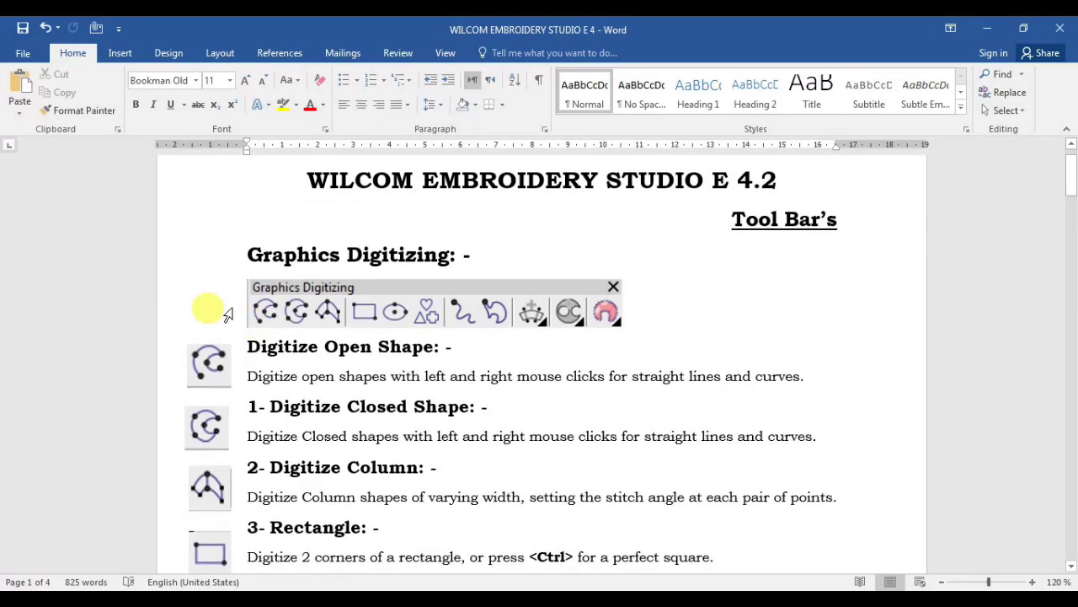
scroll(337, 293, up, 1)
scroll(257, 305, down, 1)
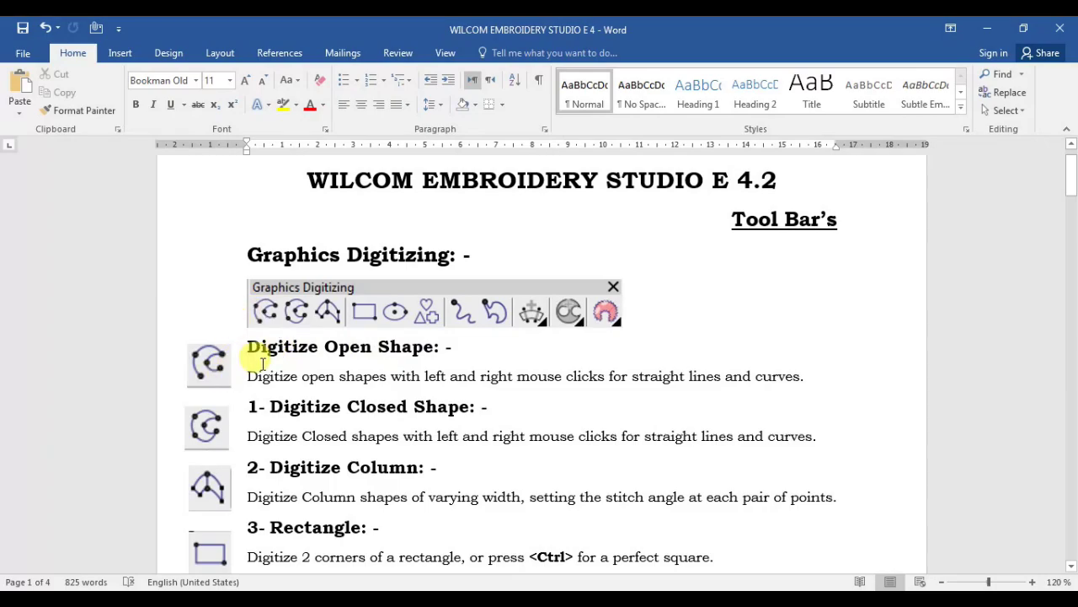
scroll(358, 386, down, 1)
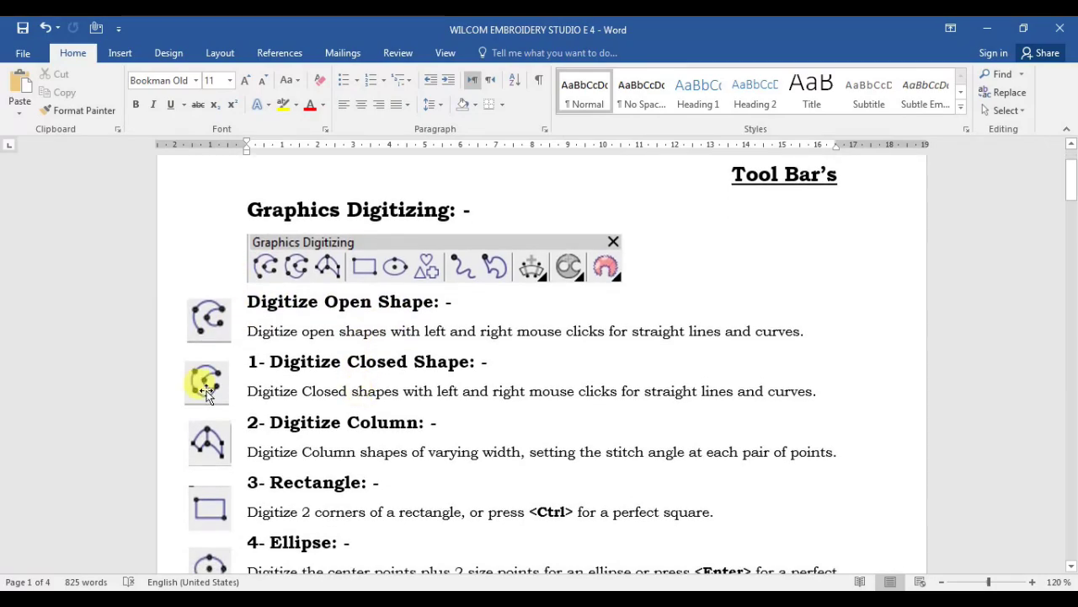
scroll(443, 381, down, 2)
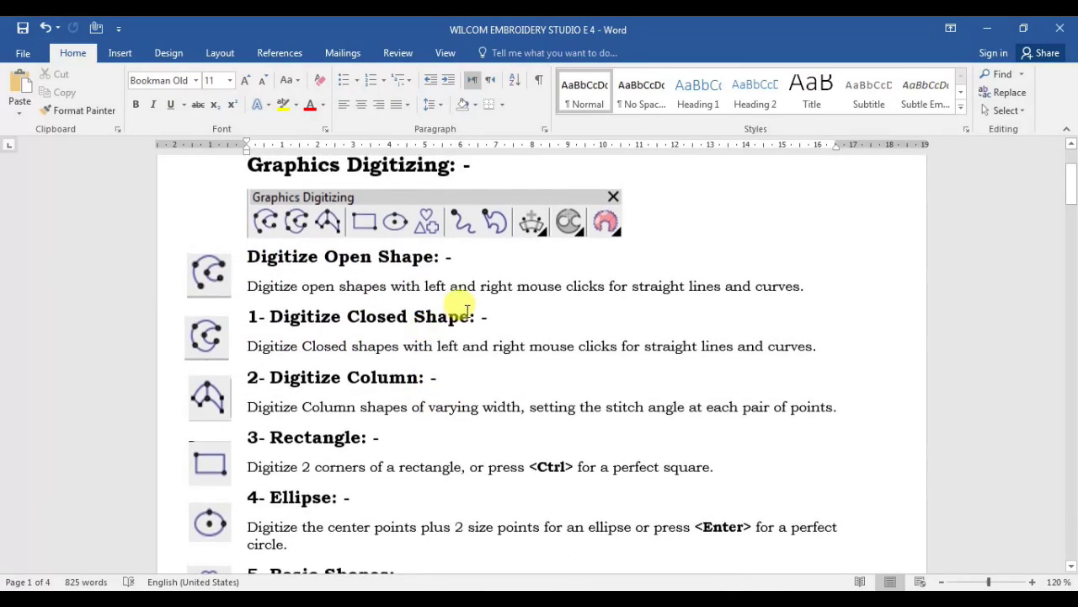
scroll(462, 338, down, 1)
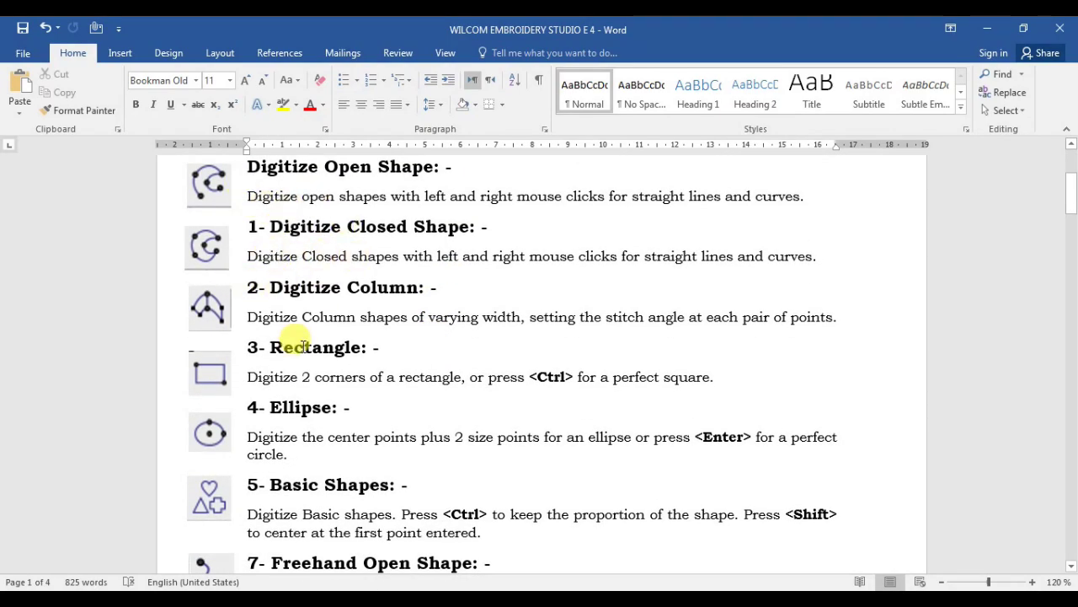
scroll(295, 346, down, 2)
scroll(300, 344, down, 5)
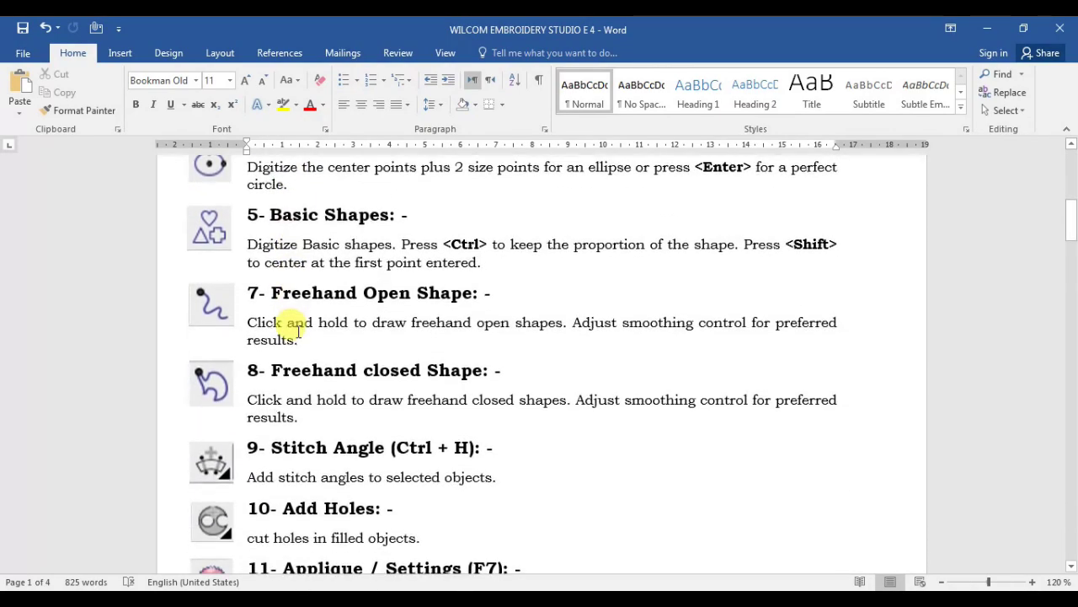
scroll(392, 392, down, 2)
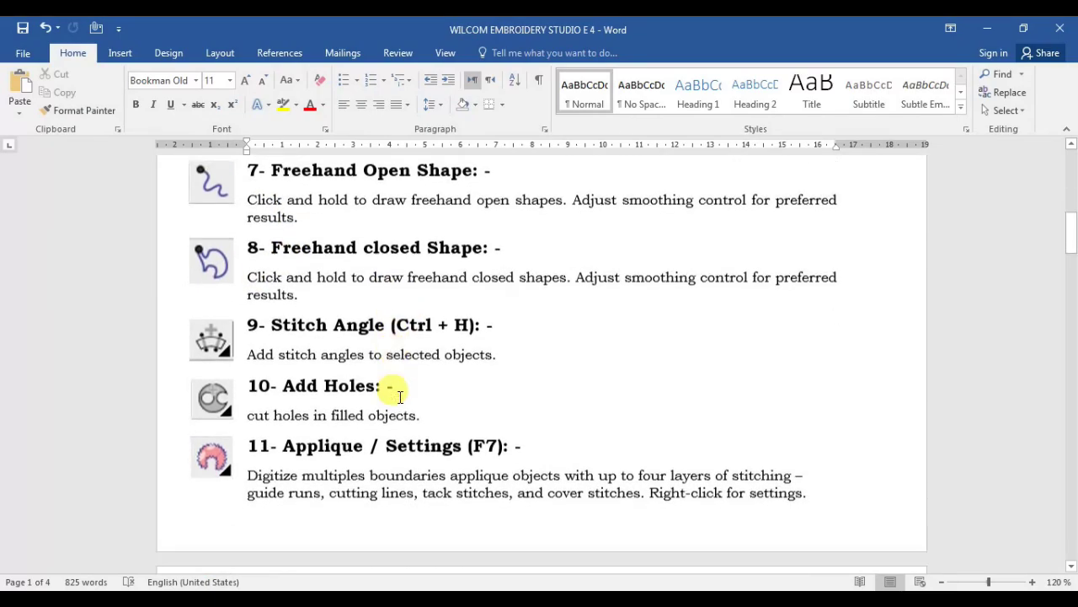
scroll(370, 379, down, 2)
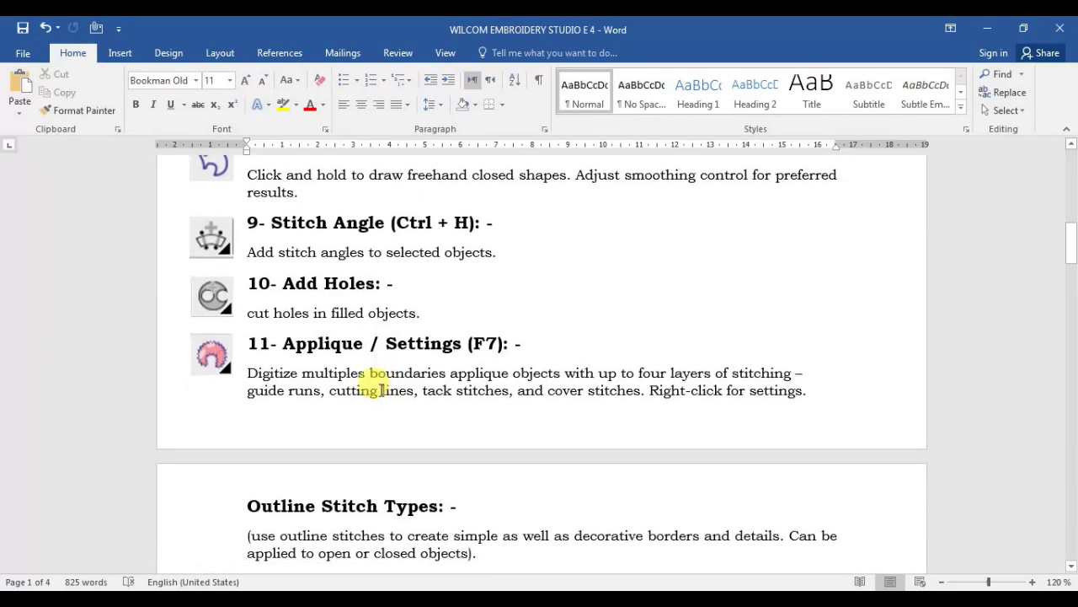
- Review the Outline Stitch Types descriptions from Run to Zigzag on the document's second page
scroll(371, 381, down, 4)
scroll(361, 364, down, 4)
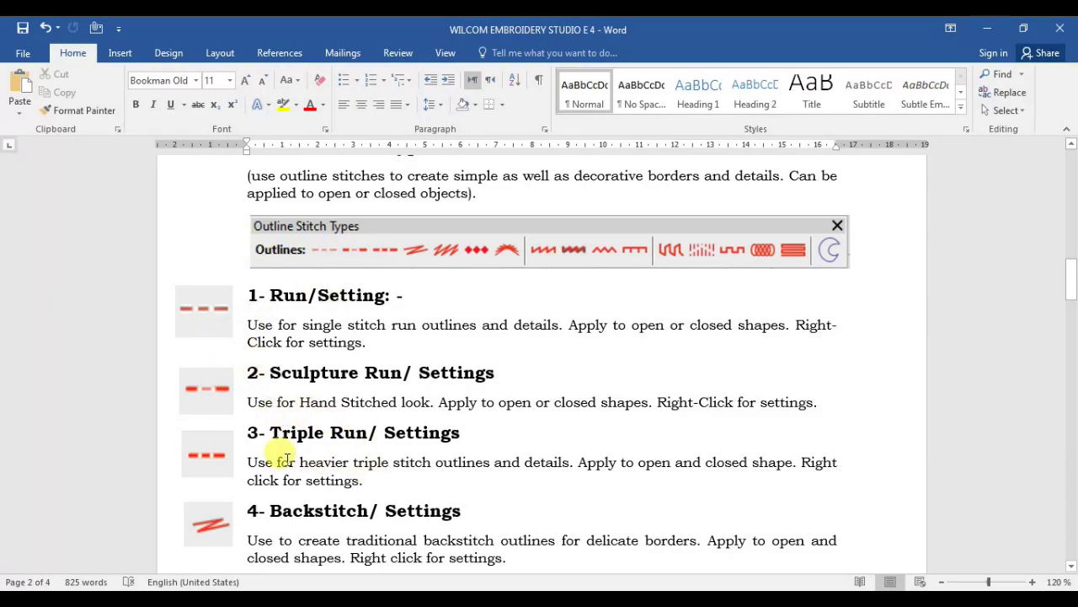
scroll(407, 435, down, 3)
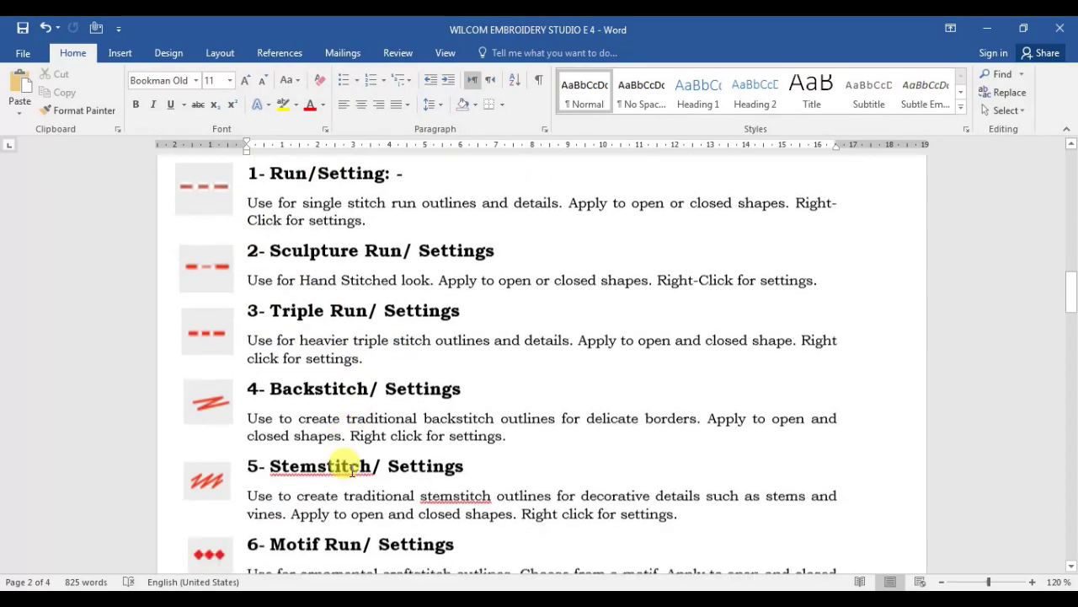
scroll(304, 468, down, 4)
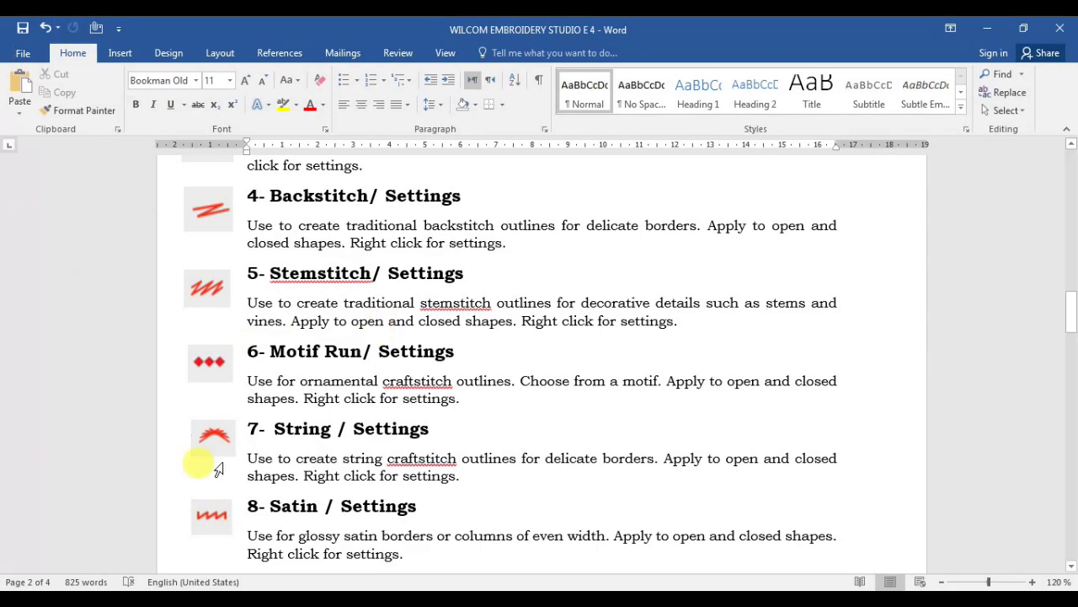
scroll(283, 511, down, 4)
scroll(286, 510, down, 1)
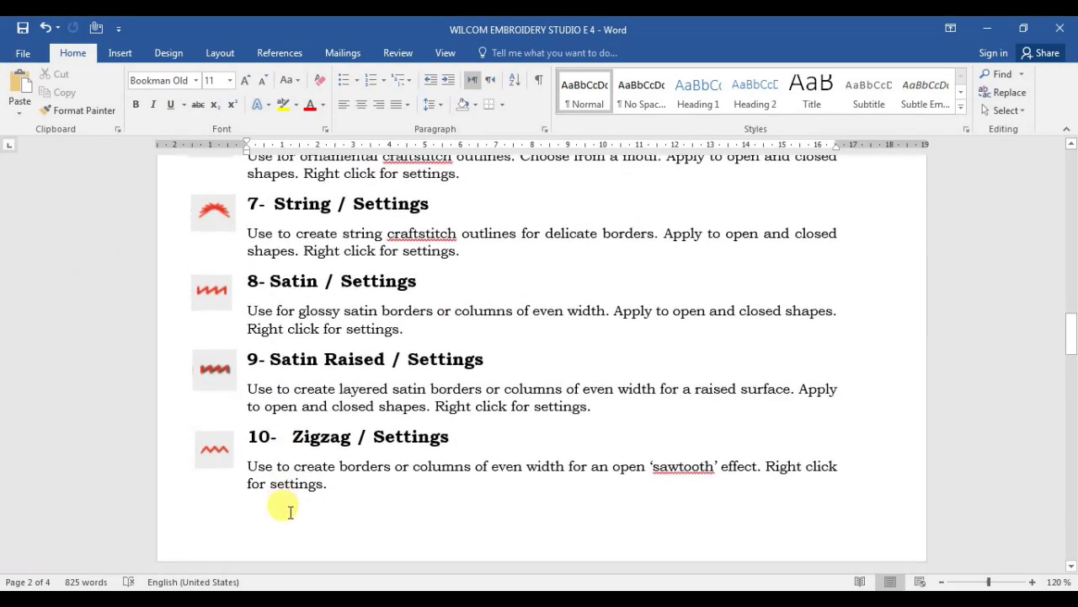
scroll(286, 509, up, 1)
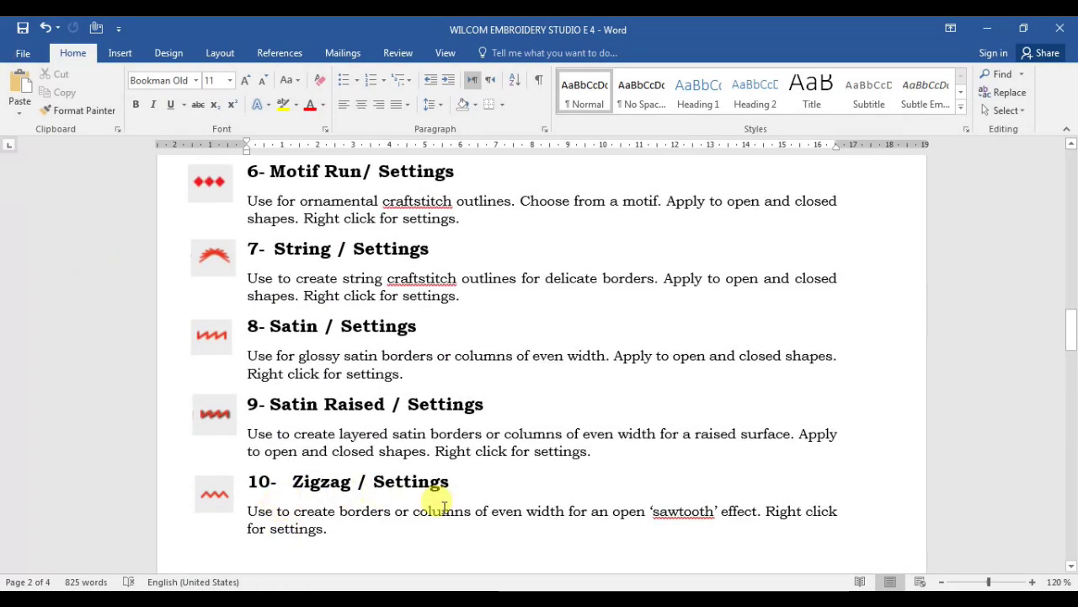
- Go back to the start of the toolbar notes, minimize both Word documents and return to Wilcom EmbroideryStudio
scroll(444, 506, up, 11)
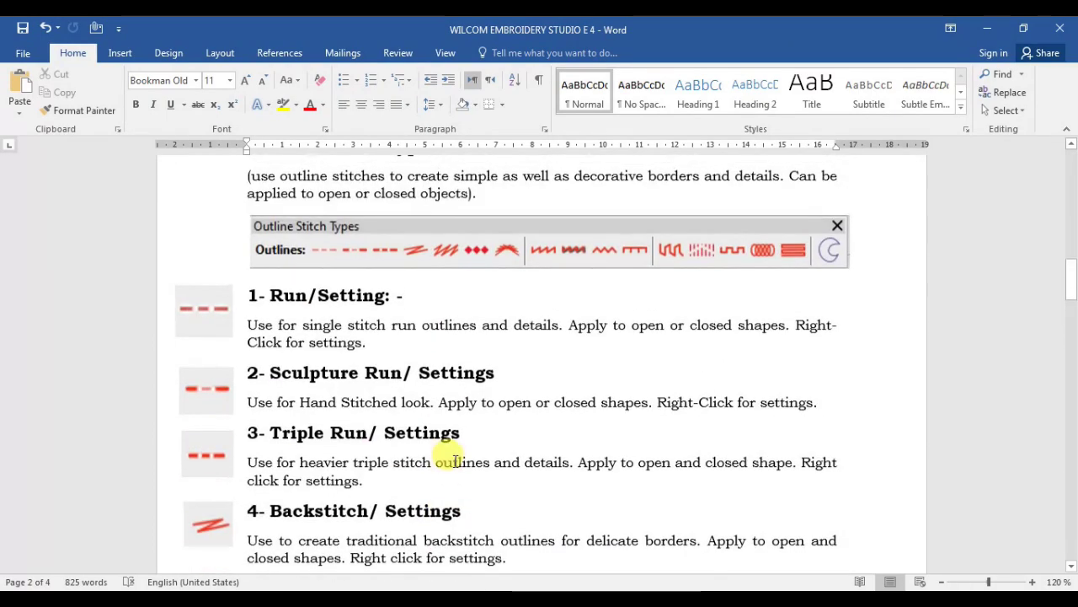
scroll(455, 462, up, 20)
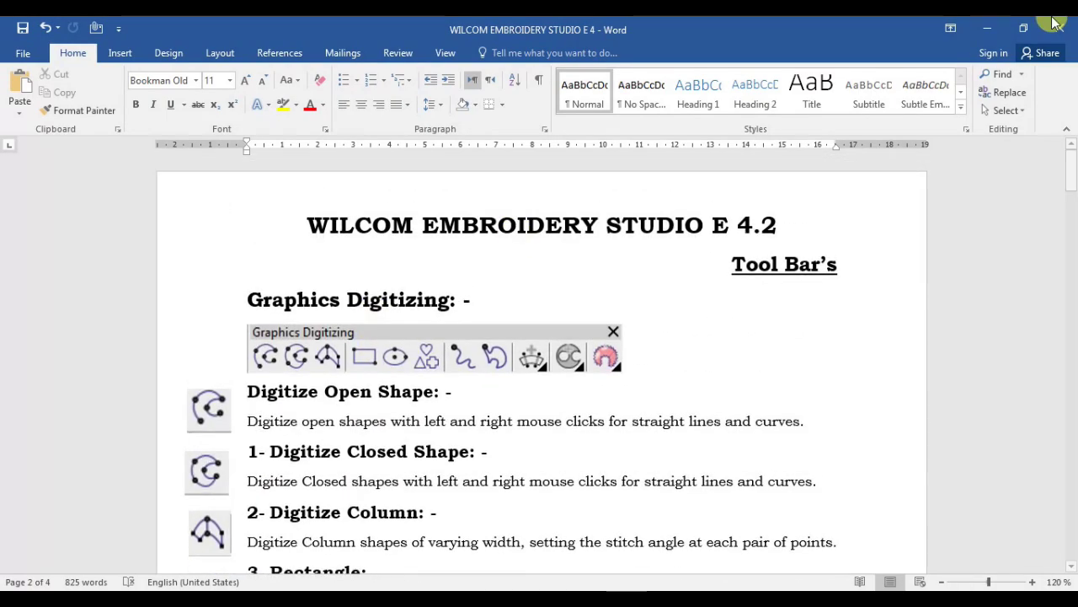
click(990, 30)
scroll(363, 371, up, 1)
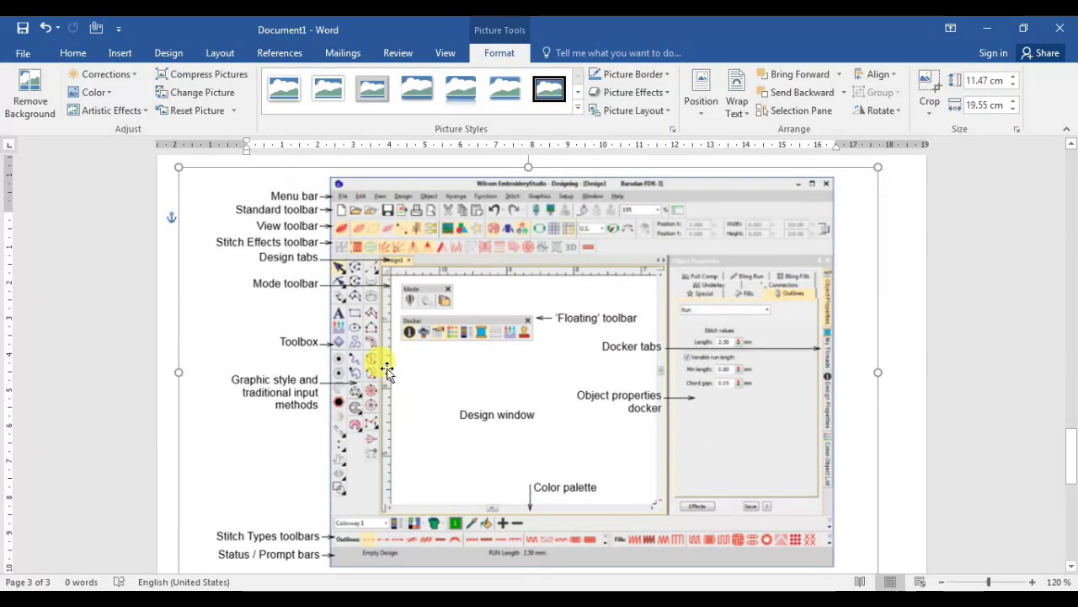
click(987, 28)
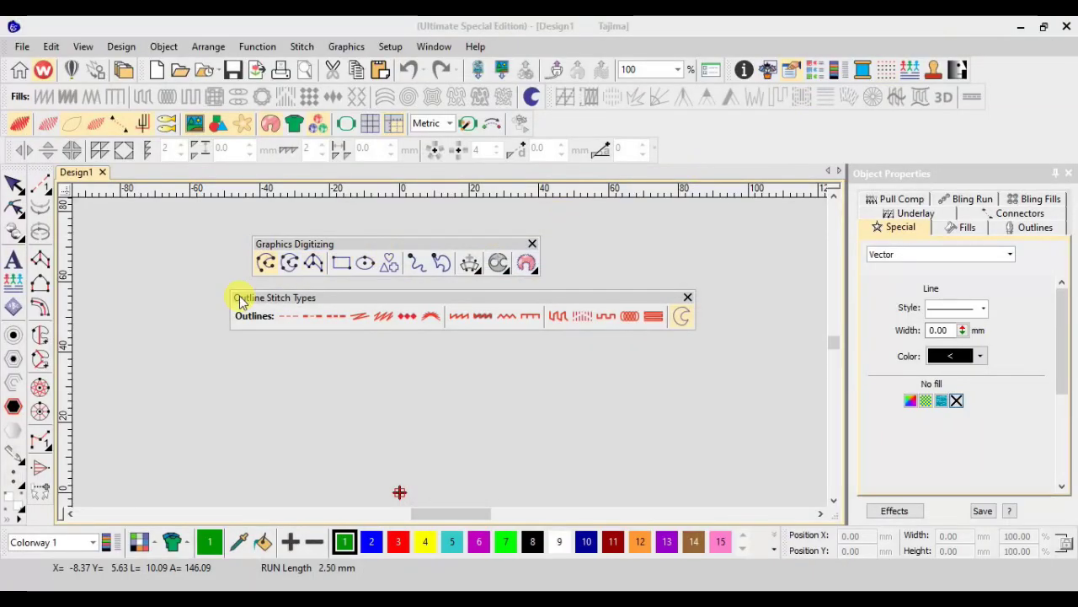